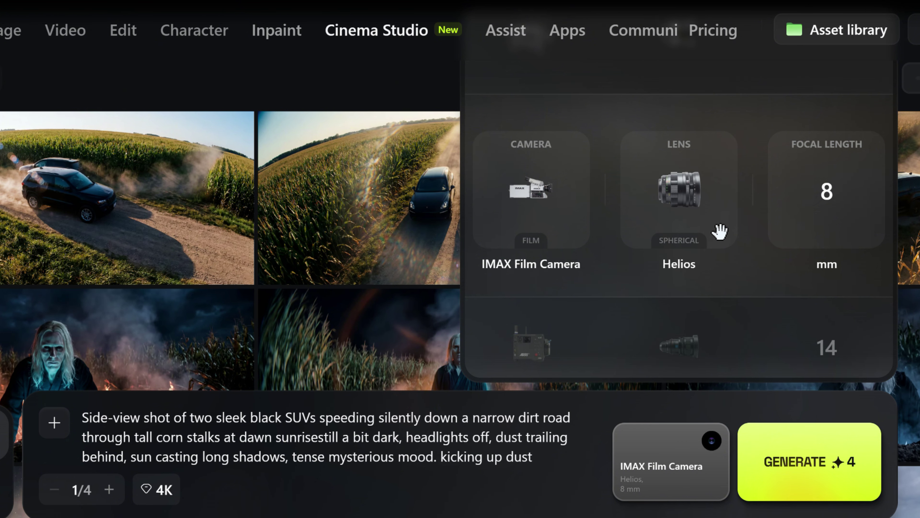
Set the lens to Petzval and the focal length to 50 mm for the IMAX Film Camera.
{"action": "scroll", "coordinate": [720, 232], "scroll_direction": "up", "scroll_amount": 1}
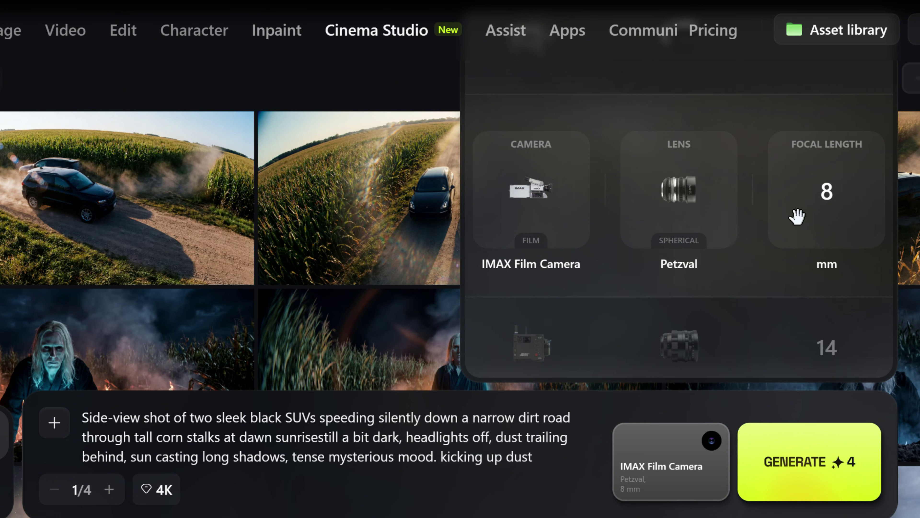
{"action": "scroll", "coordinate": [825, 230], "scroll_direction": "down", "scroll_amount": 1}
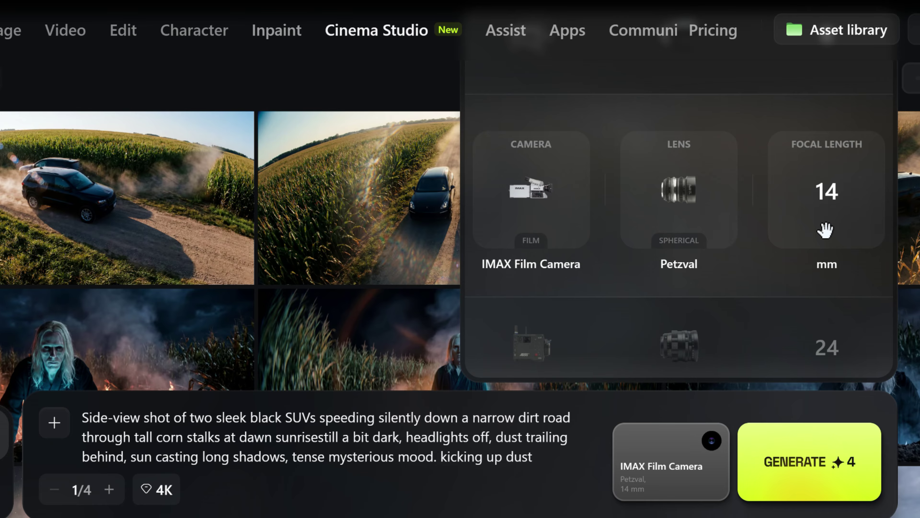
{"action": "scroll", "coordinate": [825, 230], "scroll_direction": "down", "scroll_amount": 1}
{"action": "scroll", "coordinate": [830, 220], "scroll_direction": "down", "scroll_amount": 1}
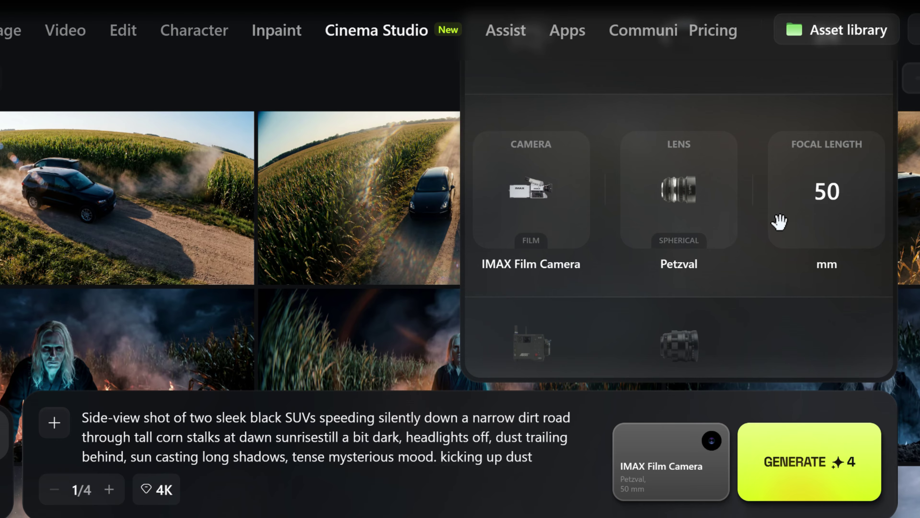
Clear the SUV scene prompt and set the camera to Panavision Millennium DXL2.
{"action": "key", "text": "ctrl+a"}
{"action": "key", "text": "BackSpace"}
{"action": "scroll", "coordinate": [543, 203], "scroll_direction": "down", "scroll_amount": 1}
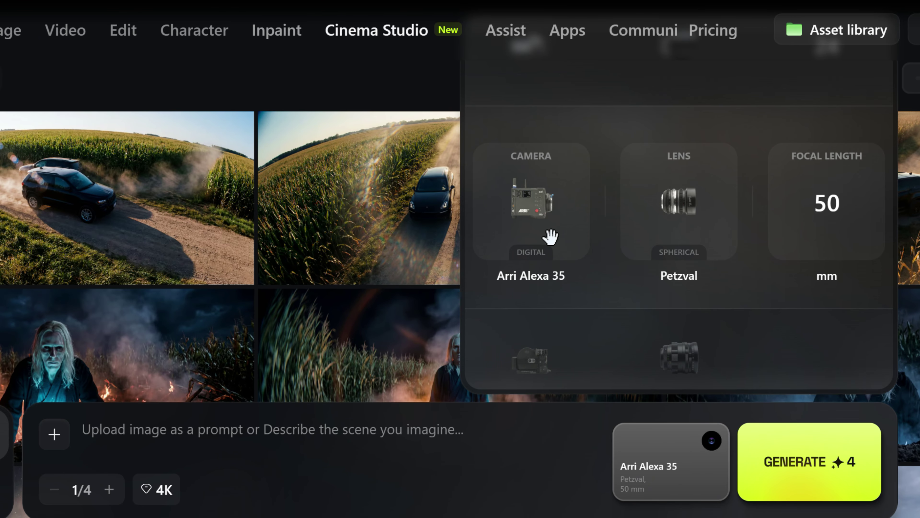
{"action": "scroll", "coordinate": [551, 239], "scroll_direction": "down", "scroll_amount": 1}
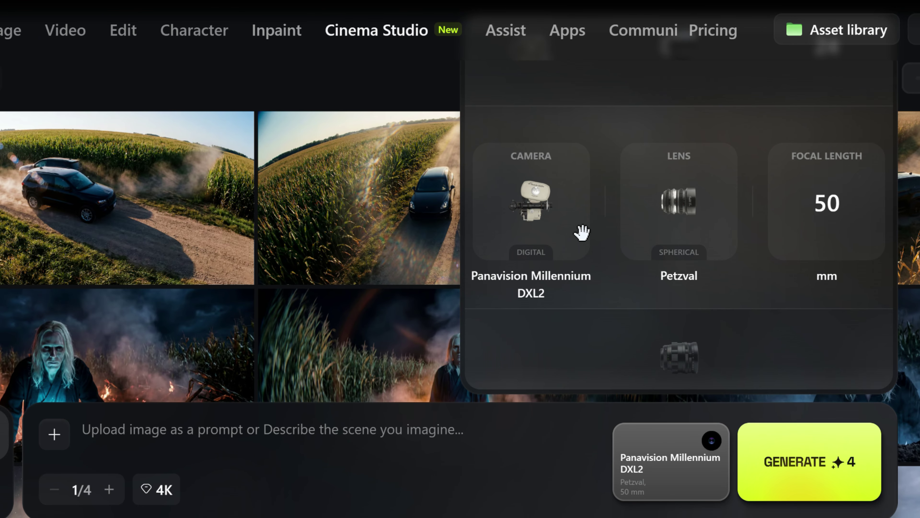
Set the lens to the anamorphic Panavision C-Series and the focal length to 24 mm.
{"action": "scroll", "coordinate": [712, 236], "scroll_direction": "down", "scroll_amount": 1}
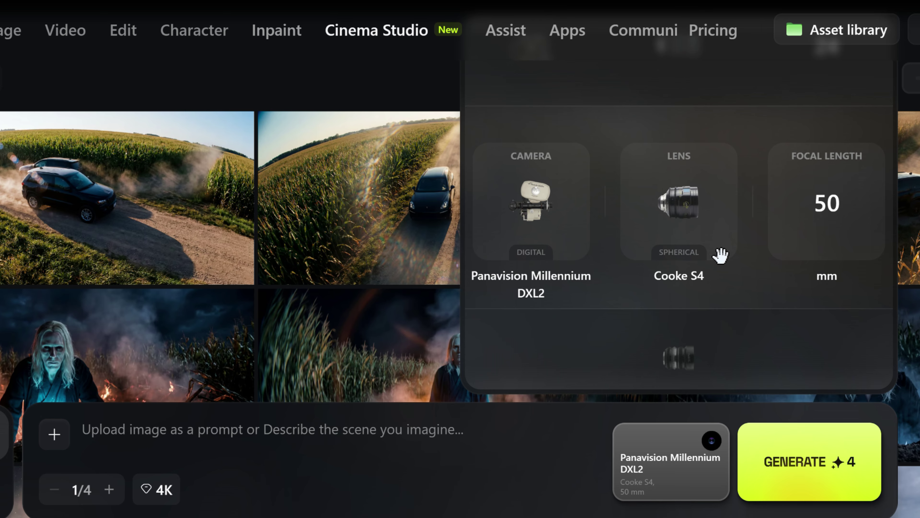
{"action": "scroll", "coordinate": [693, 272], "scroll_direction": "down", "scroll_amount": 1}
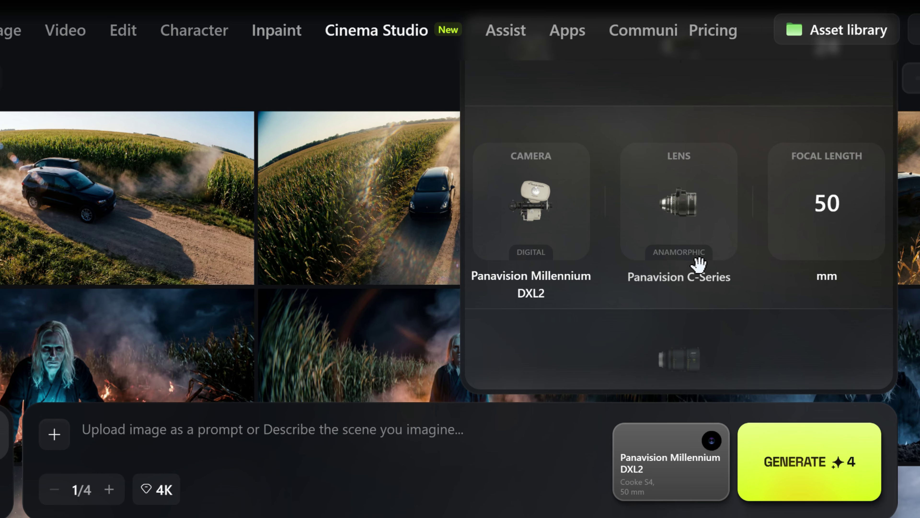
{"action": "scroll", "coordinate": [699, 270], "scroll_direction": "down", "scroll_amount": 1}
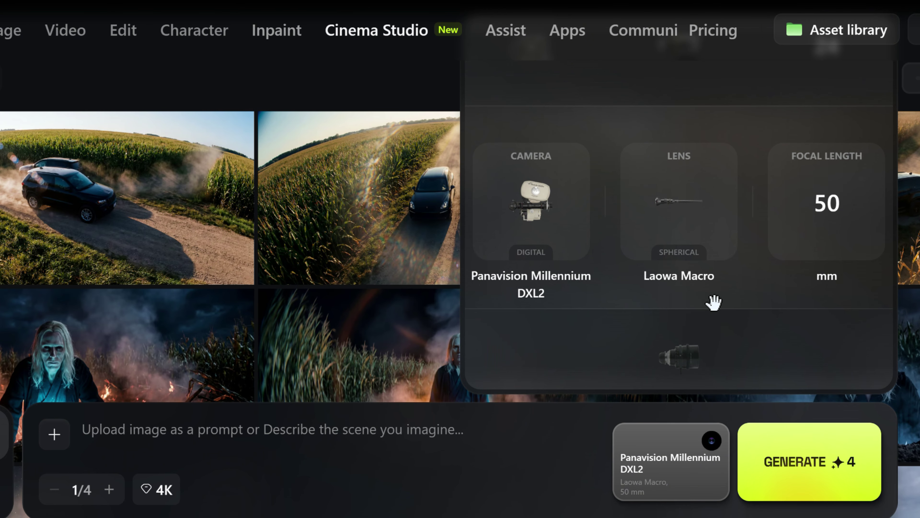
{"action": "scroll", "coordinate": [678, 239], "scroll_direction": "down", "scroll_amount": 1}
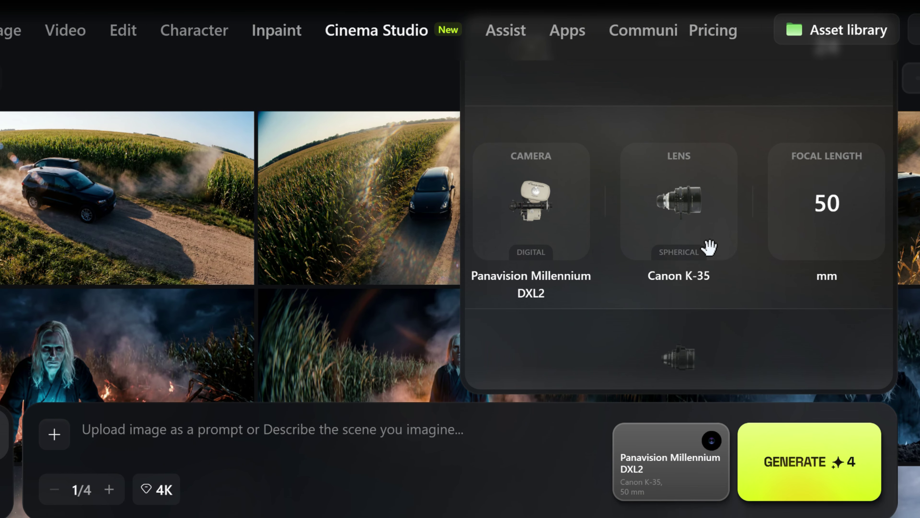
{"action": "scroll", "coordinate": [708, 253], "scroll_direction": "up", "scroll_amount": 2}
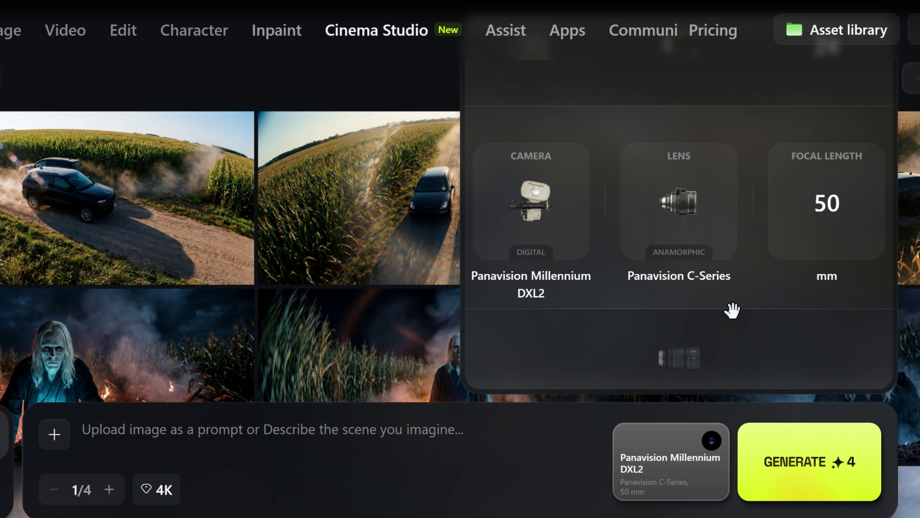
{"action": "scroll", "coordinate": [850, 250], "scroll_direction": "up", "scroll_amount": 1}
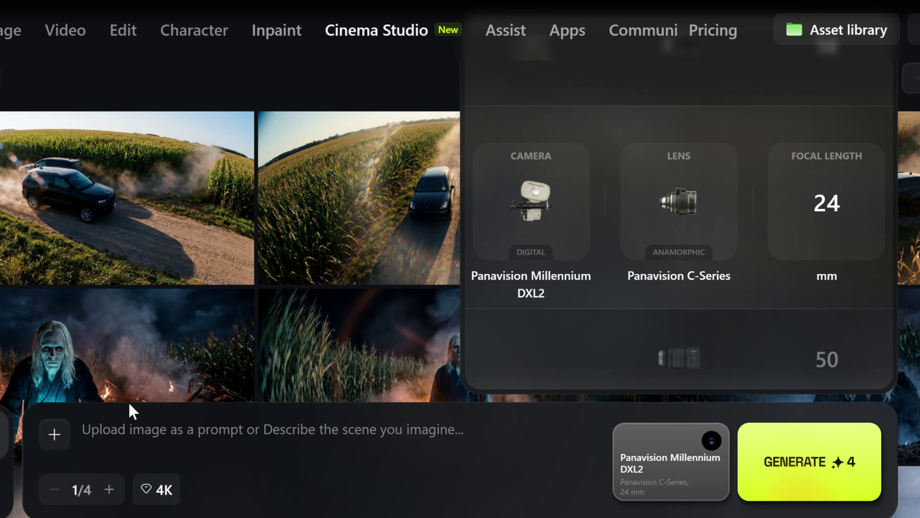
Generate an image from "man is in bar smoking the bar is dingy and not very well lit it is a bar for biker gangs".
{"action": "left_click", "coordinate": [140, 442]}
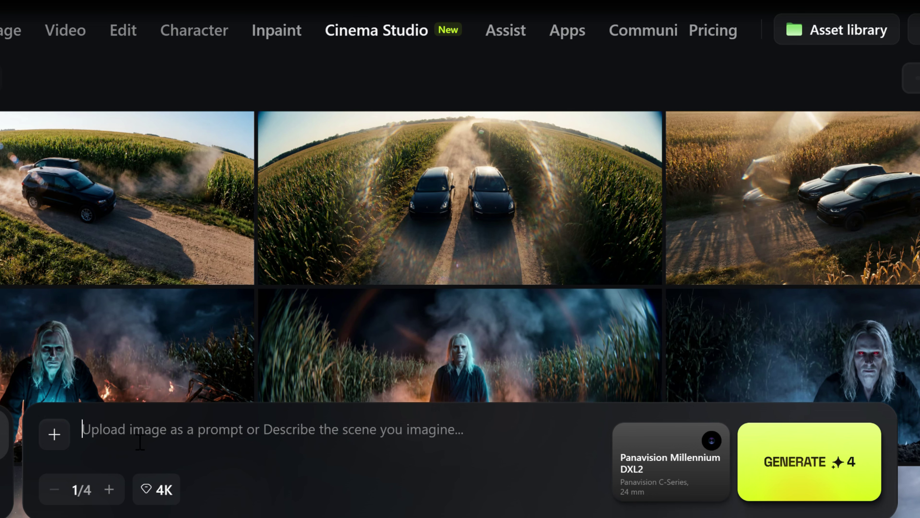
{"action": "type", "text": "man is in bar smokin"}
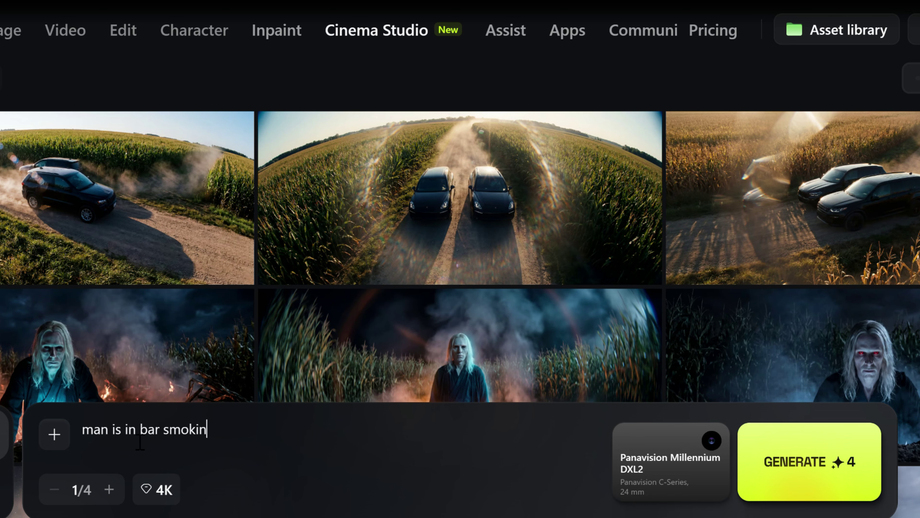
{"action": "type", "text": "g the bar is dingy and"}
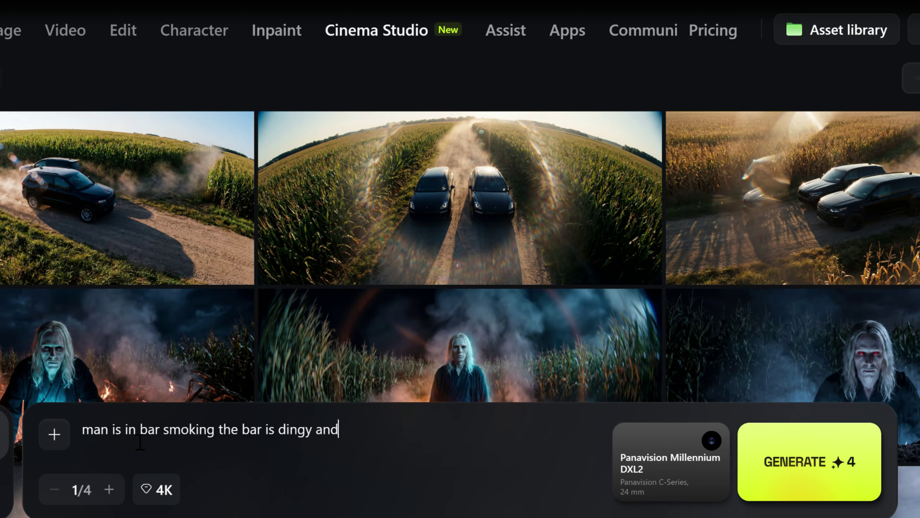
{"action": "type", "text": " not very well lit it is a bar for biker gangs"}
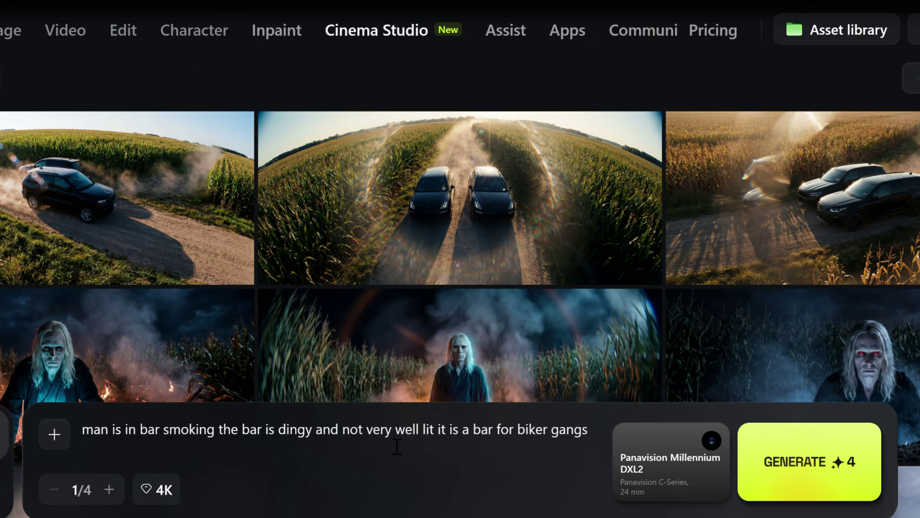
{"action": "left_click", "coordinate": [797, 475]}
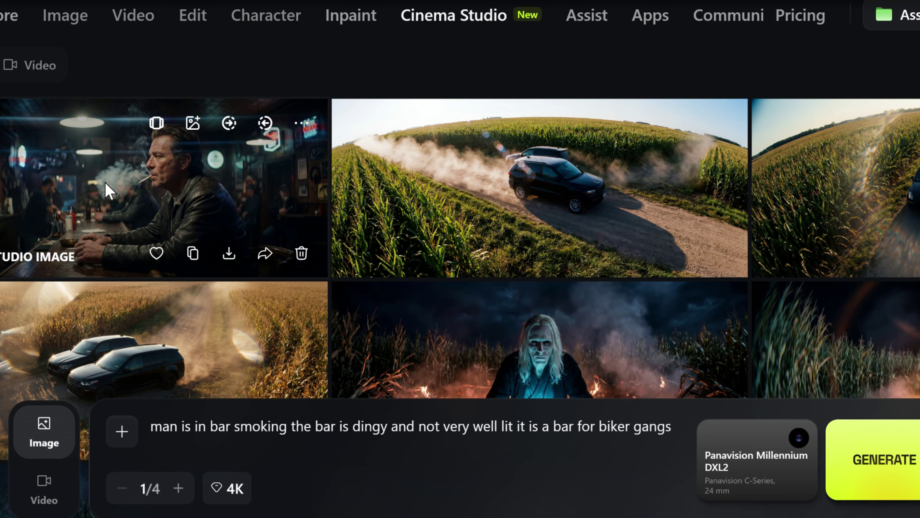
View the generated image of the man smoking in the bar at full size and download it.
{"action": "left_click", "coordinate": [133, 261]}
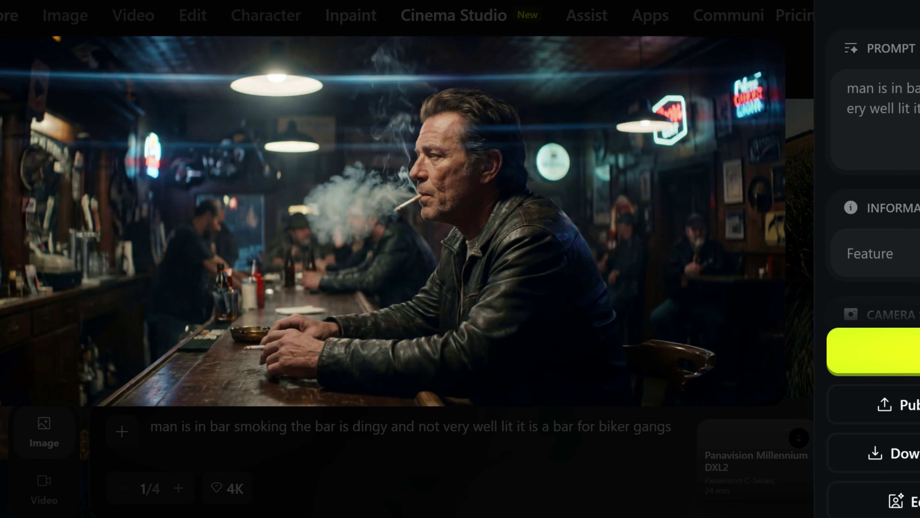
{"action": "key", "text": "Escape"}
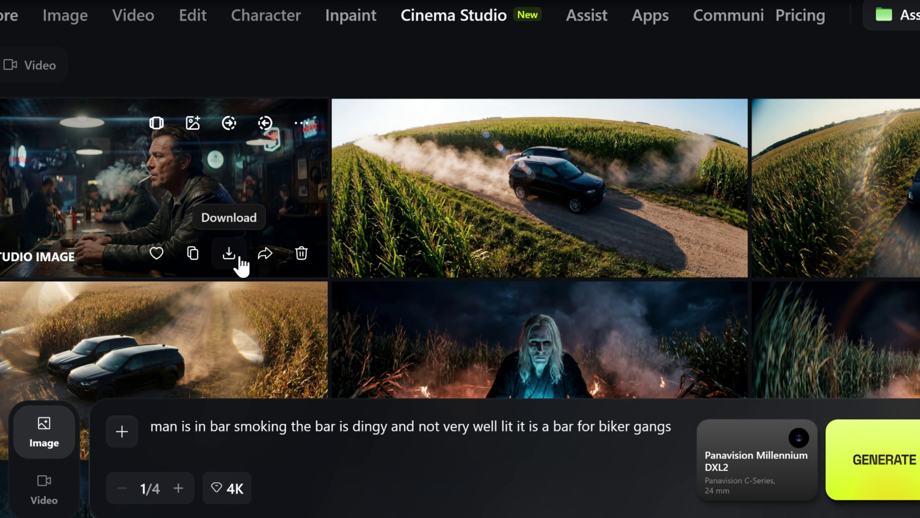
{"action": "left_click", "coordinate": [231, 254]}
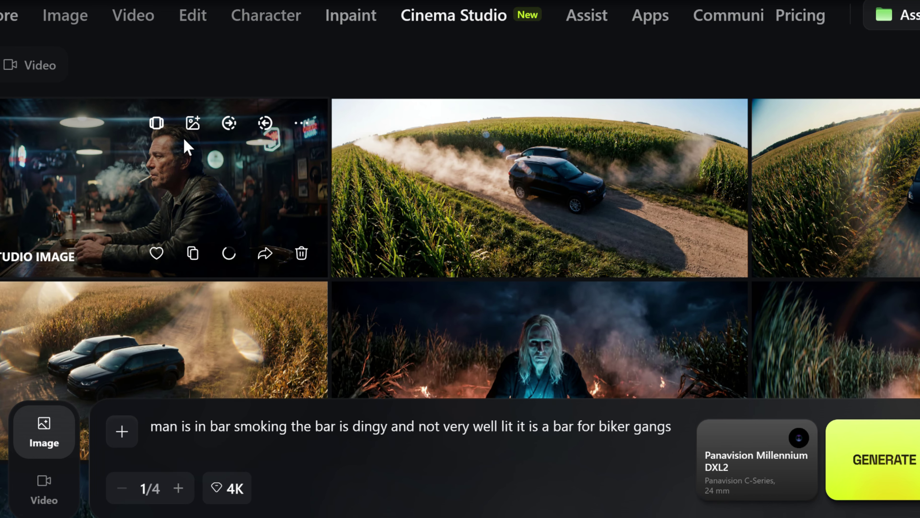
Generate an image using the bar image as reference and the prompt "man is chatting to the bartender behind the bar".
{"action": "left_click", "coordinate": [199, 127]}
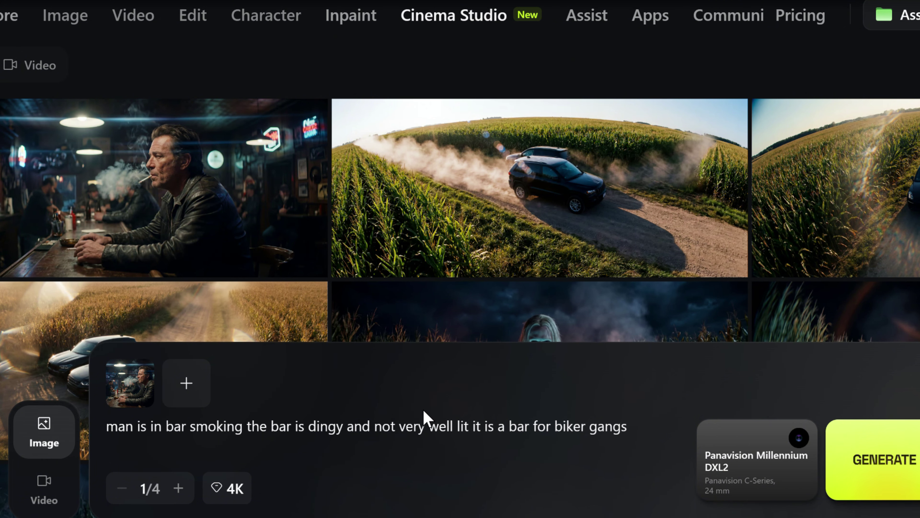
{"action": "left_click_drag", "start_coordinate": [650, 436], "coordinate": [155, 443]}
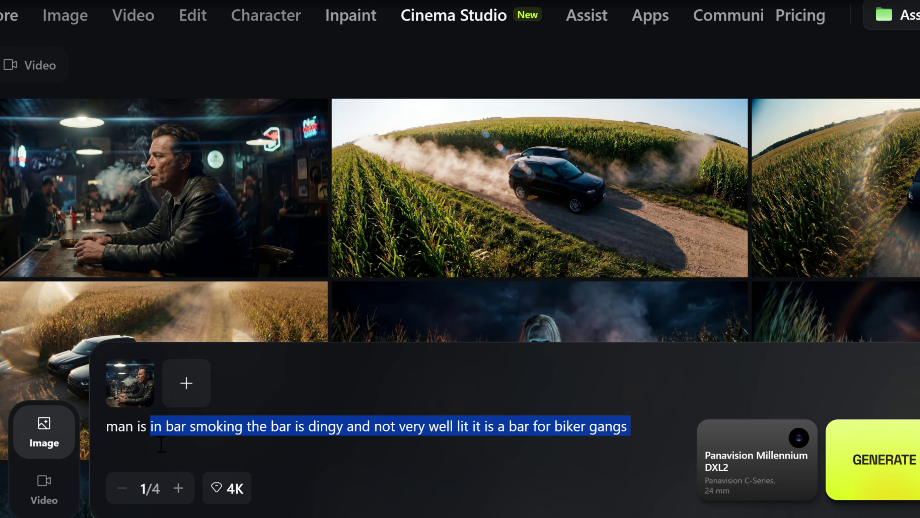
{"action": "type", "text": "ch"}
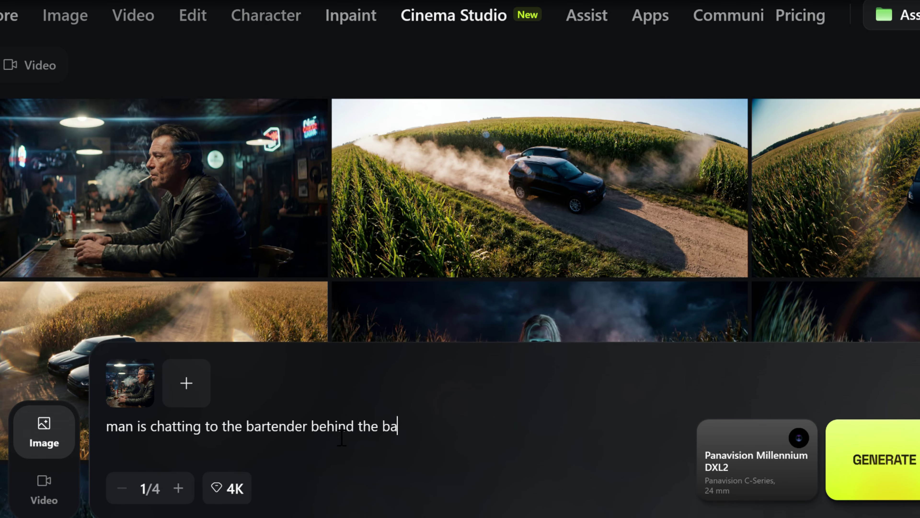
{"action": "type", "text": "r"}
{"action": "key", "text": "Return"}
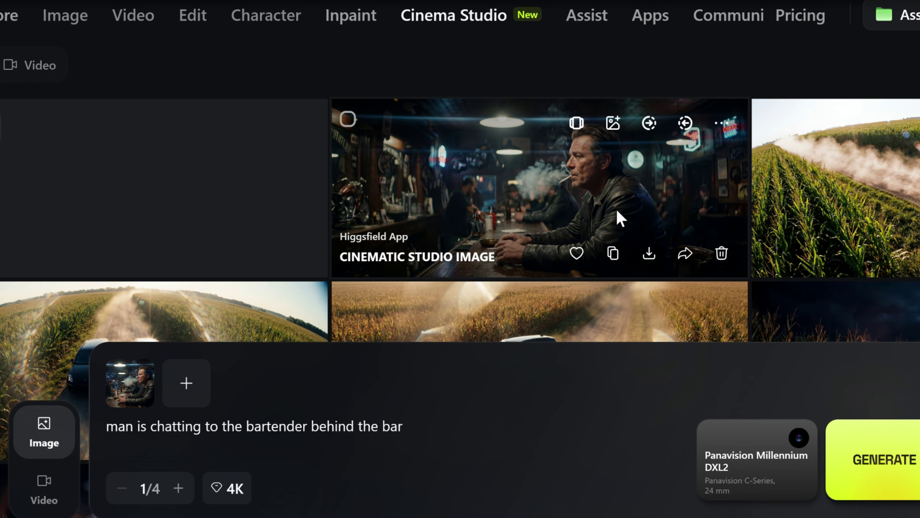
Use the image of the man smoking in the bar as the video's start frame and remove the existing end frame.
{"action": "left_click", "coordinate": [659, 125]}
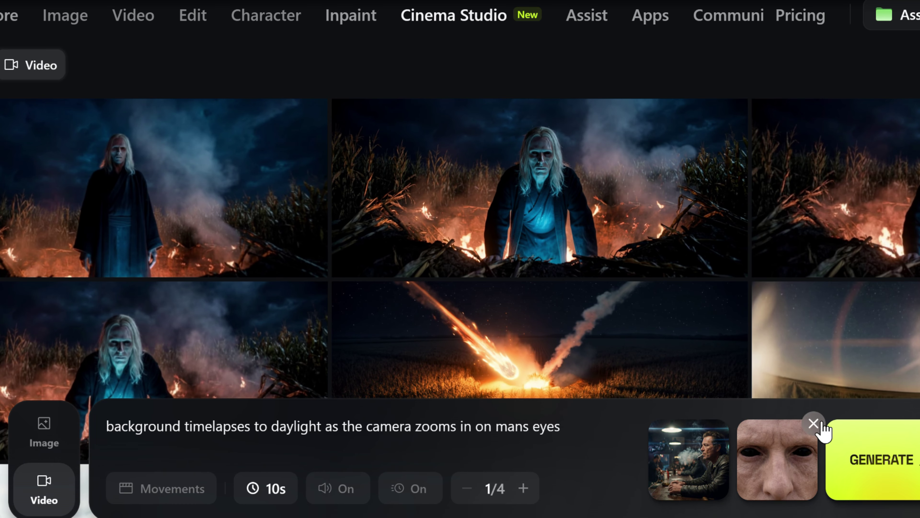
{"action": "mouse_move", "coordinate": [716, 468]}
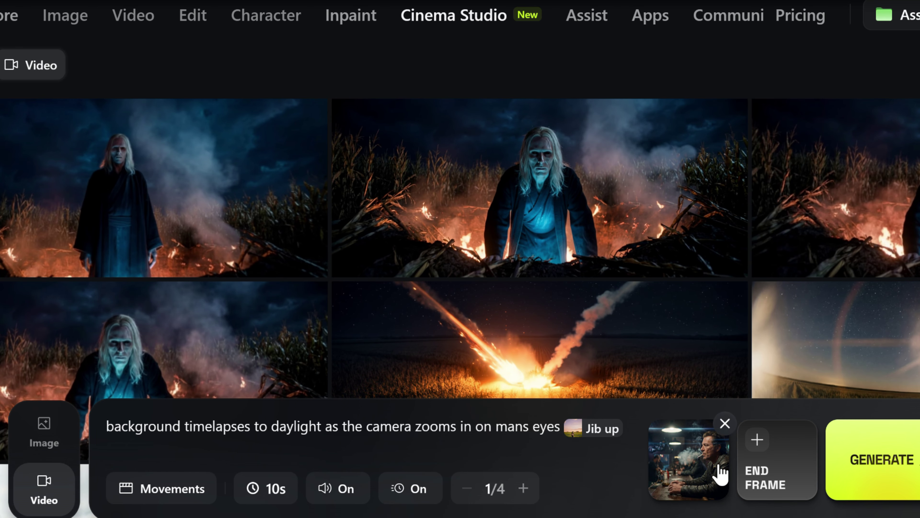
Clear the video prompt about the background timelapse, including its Jib up camera movement.
{"action": "key", "text": "BackSpace"}
{"action": "key", "text": "BackSpace"}
{"action": "key", "text": "BackSpace"}
{"action": "key", "text": "BackSpace"}
{"action": "key", "text": "BackSpace"}
{"action": "key", "text": "BackSpace"}
{"action": "key", "text": "BackSpace"}
{"action": "key", "text": "BackSpace"}
{"action": "key", "text": "BackSpace"}
{"action": "key", "text": "BackSpace"}
{"action": "key", "text": "BackSpace"}
{"action": "key", "text": "BackSpace"}
{"action": "key", "text": "BackSpace"}
{"action": "key", "text": "BackSpace"}
{"action": "key", "text": "BackSpace"}
{"action": "key", "text": "BackSpace"}
{"action": "key", "text": "BackSpace"}
{"action": "key", "text": "BackSpace"}
{"action": "key", "text": "BackSpace"}
{"action": "key", "text": "BackSpace"}
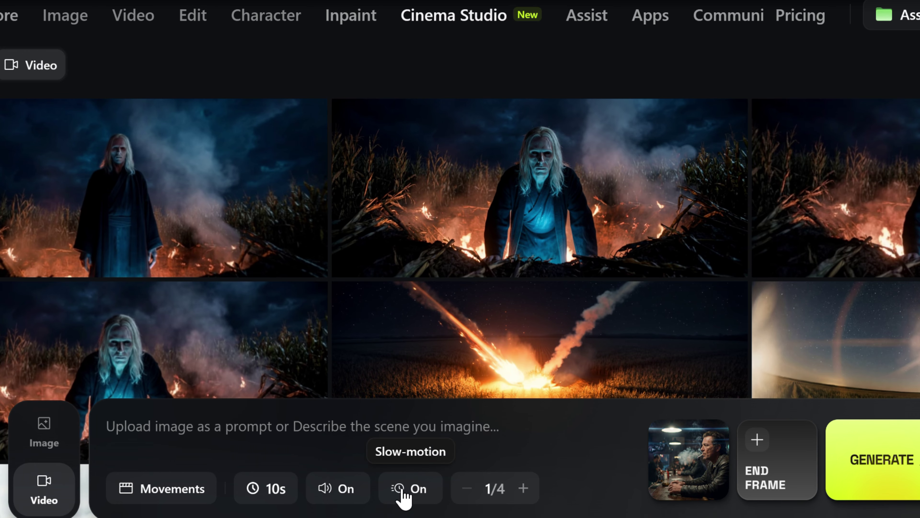
Keep the video duration at 10s and turn slow-motion off.
{"action": "left_click", "coordinate": [274, 490]}
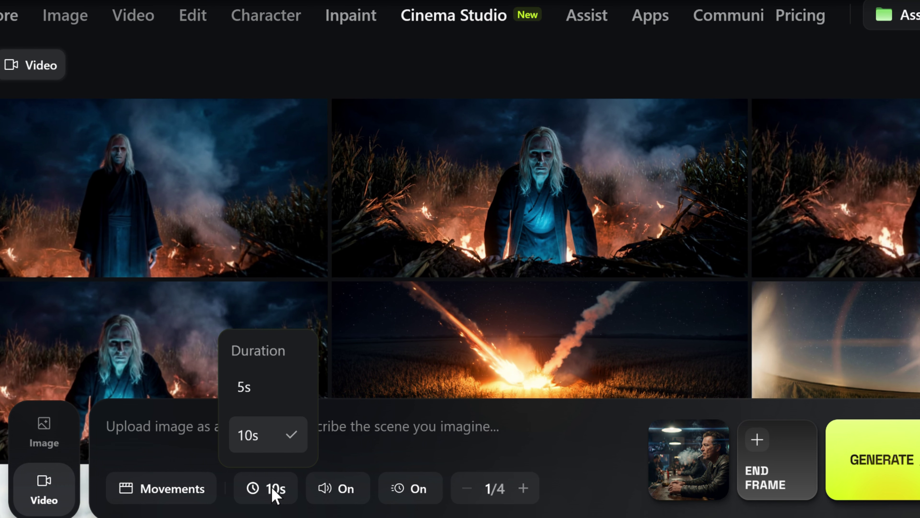
{"action": "left_click", "coordinate": [273, 490]}
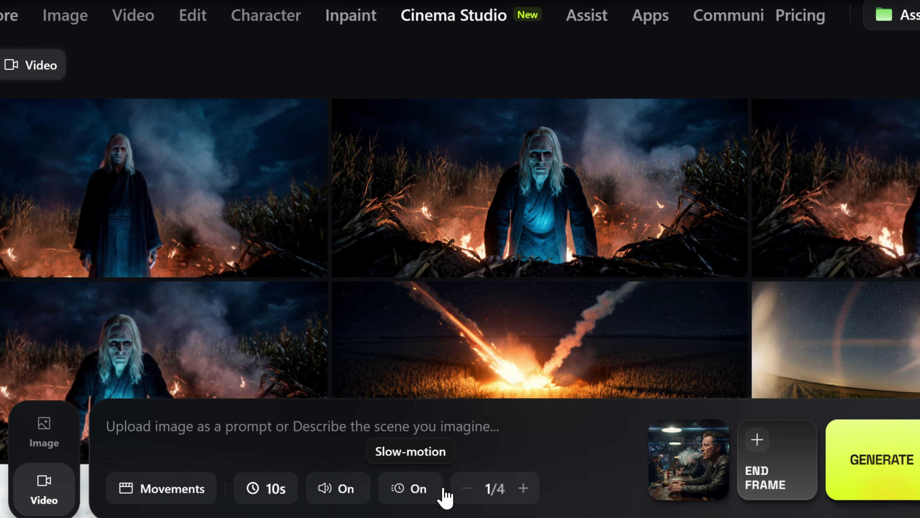
{"action": "left_click", "coordinate": [417, 499]}
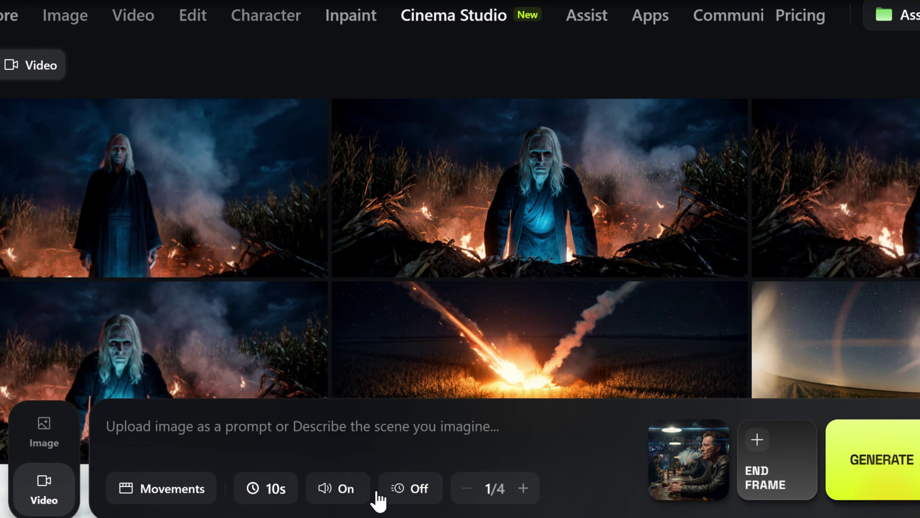
Browse the camera movement presets and add Zoom Out to the video prompt.
{"action": "left_click", "coordinate": [158, 493]}
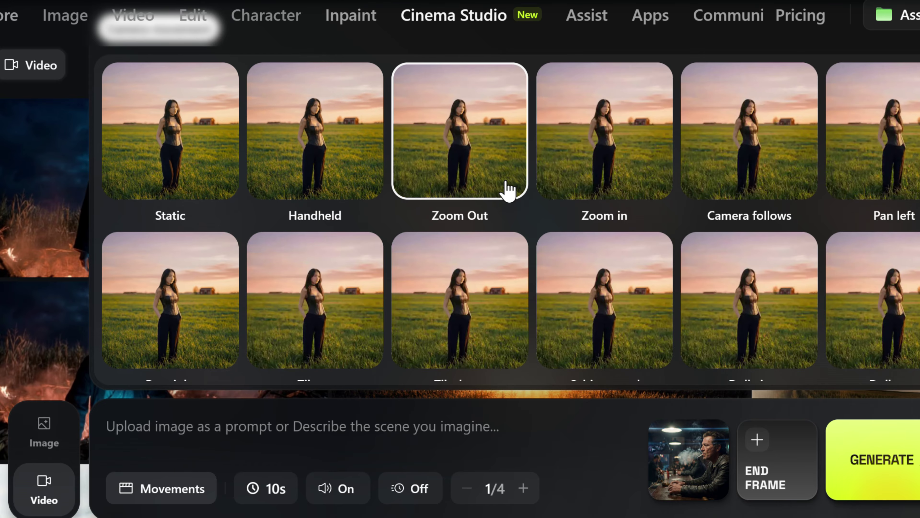
{"action": "scroll", "coordinate": [502, 200], "scroll_direction": "down", "scroll_amount": 5}
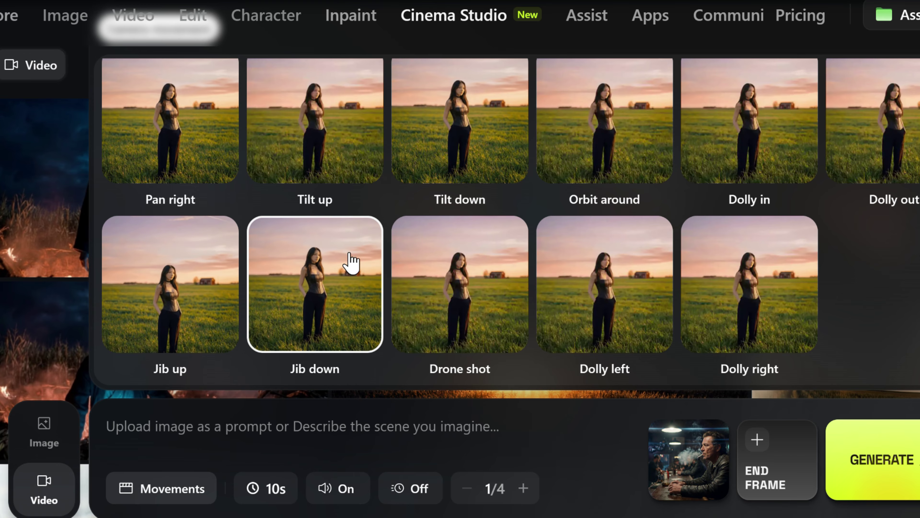
{"action": "scroll", "coordinate": [784, 307], "scroll_direction": "up", "scroll_amount": 5}
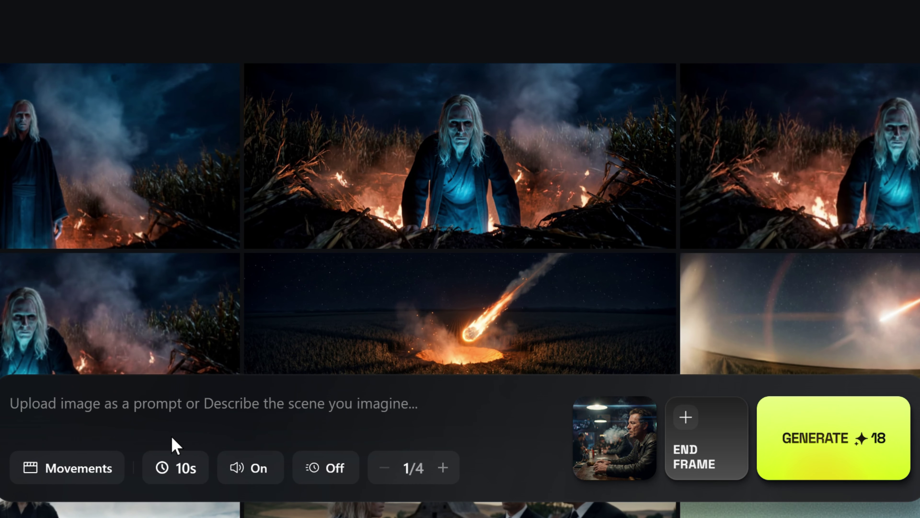
{"action": "mouse_move", "coordinate": [617, 463]}
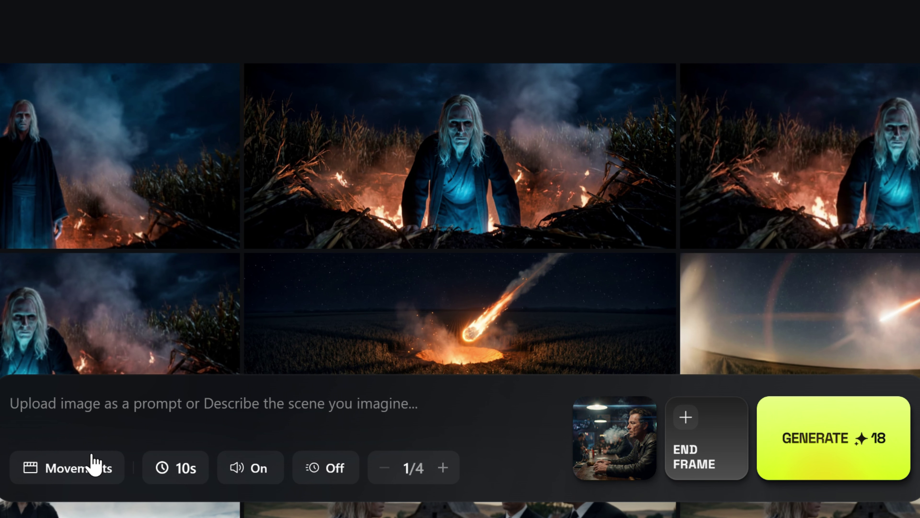
{"action": "left_click", "coordinate": [68, 480]}
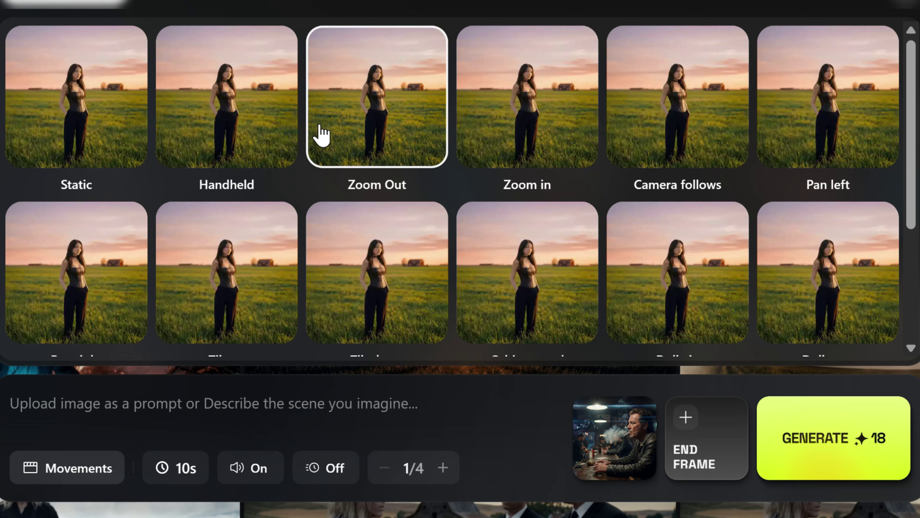
{"action": "left_click", "coordinate": [402, 119]}
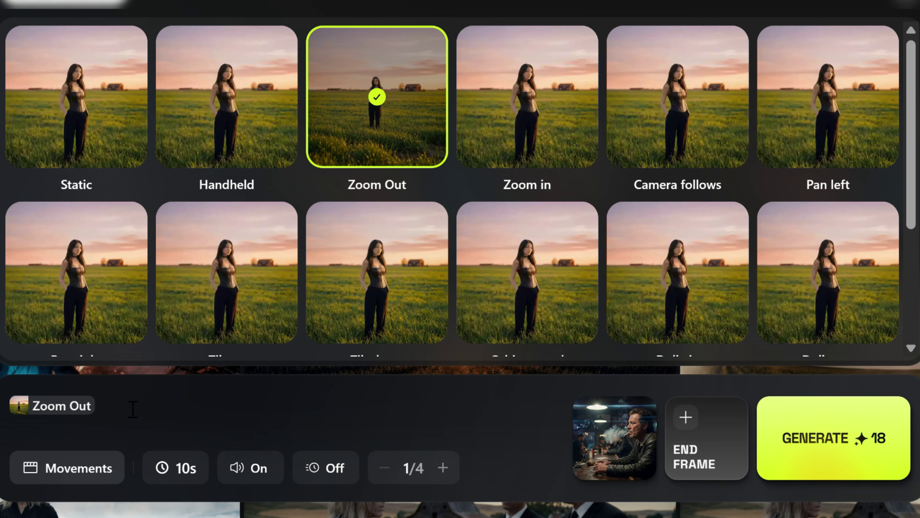
Write "man smokes cigarette in bar" as the video prompt alongside the Zoom Out movement and generate the video.
{"action": "type", "text": "man smoke in bar"}
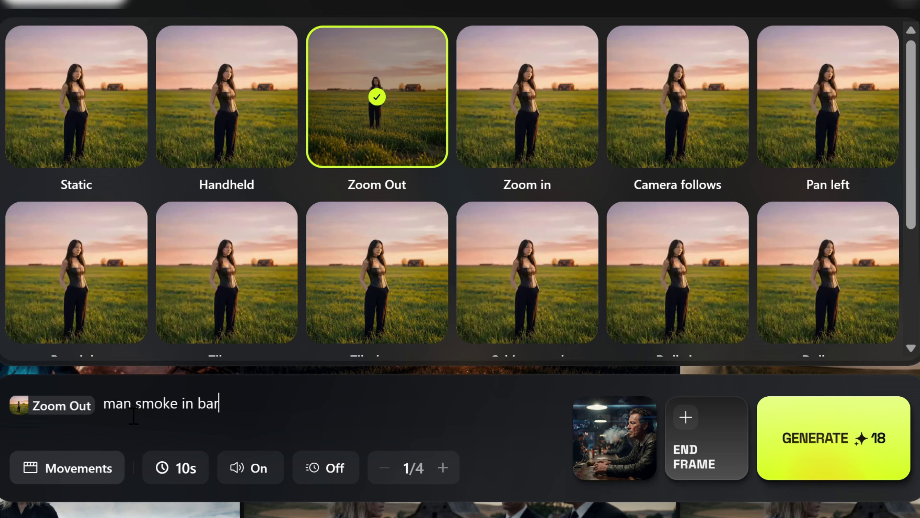
{"action": "key", "text": "Left"}
{"action": "key", "text": "Left"}
{"action": "key", "text": "Left"}
{"action": "key", "text": "Left"}
{"action": "key", "text": "Left"}
{"action": "key", "text": "Left"}
{"action": "key", "text": "Left"}
{"action": "key", "text": "Left"}
{"action": "type", "text": "s cigaree"}
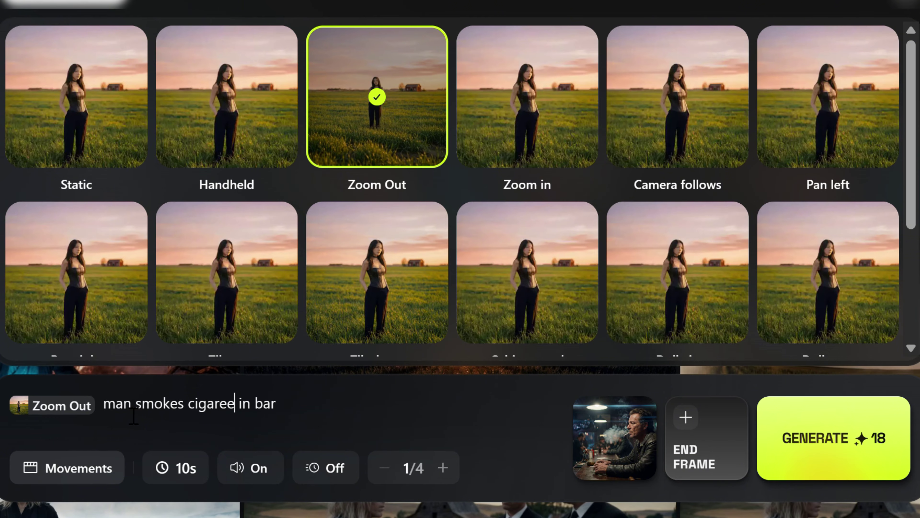
{"action": "key", "text": "BackSpace"}
{"action": "type", "text": "tte"}
{"action": "mouse_move", "coordinate": [582, 440]}
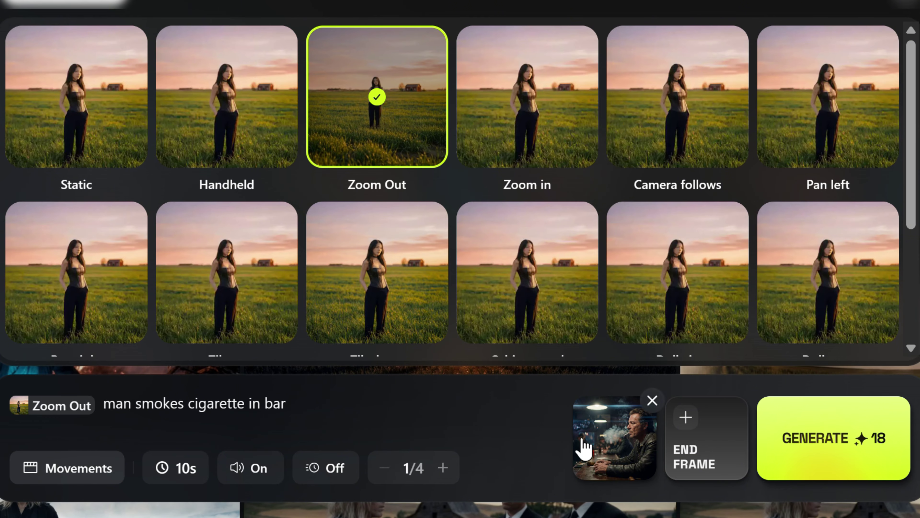
{"action": "left_click", "coordinate": [830, 451]}
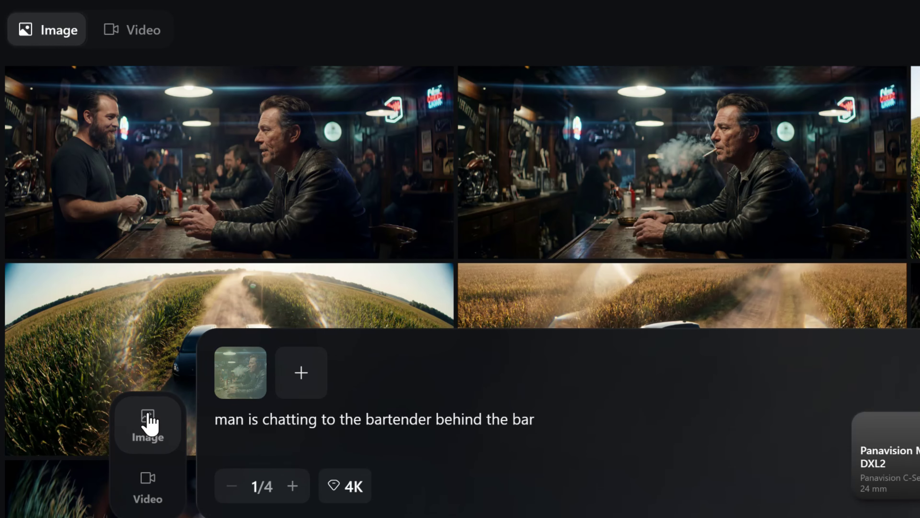
Compare the generated image of the man chatting with the bartender to the image of him smoking alone.
{"action": "mouse_move", "coordinate": [229, 194]}
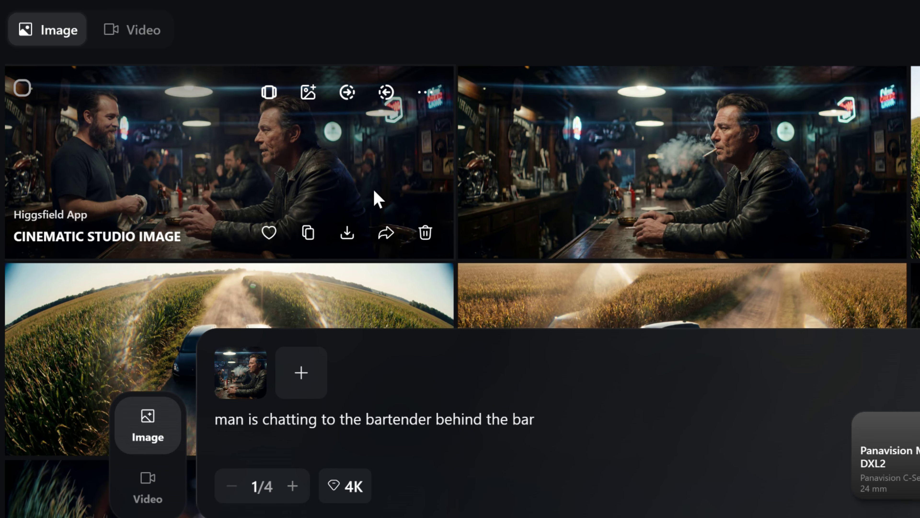
{"action": "mouse_move", "coordinate": [781, 181]}
{"action": "mouse_move", "coordinate": [243, 144]}
{"action": "mouse_move", "coordinate": [512, 169]}
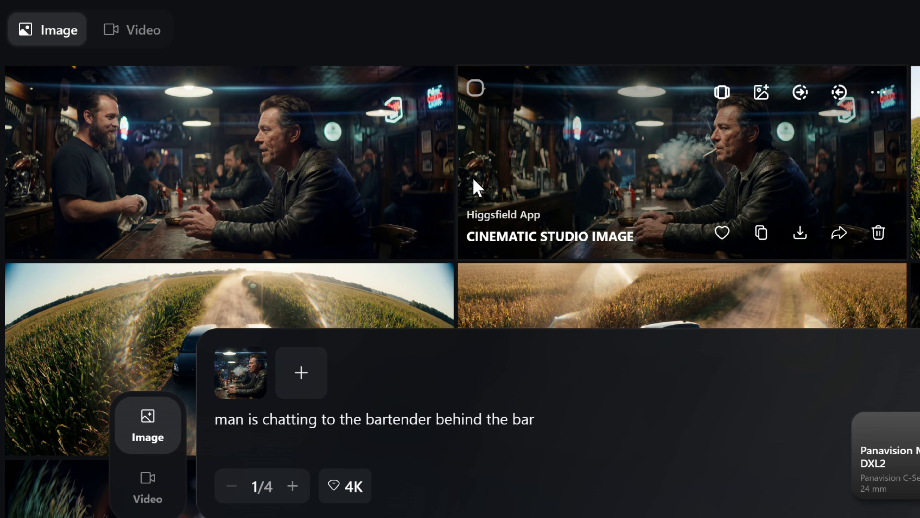
{"action": "mouse_move", "coordinate": [29, 192]}
{"action": "mouse_move", "coordinate": [332, 152]}
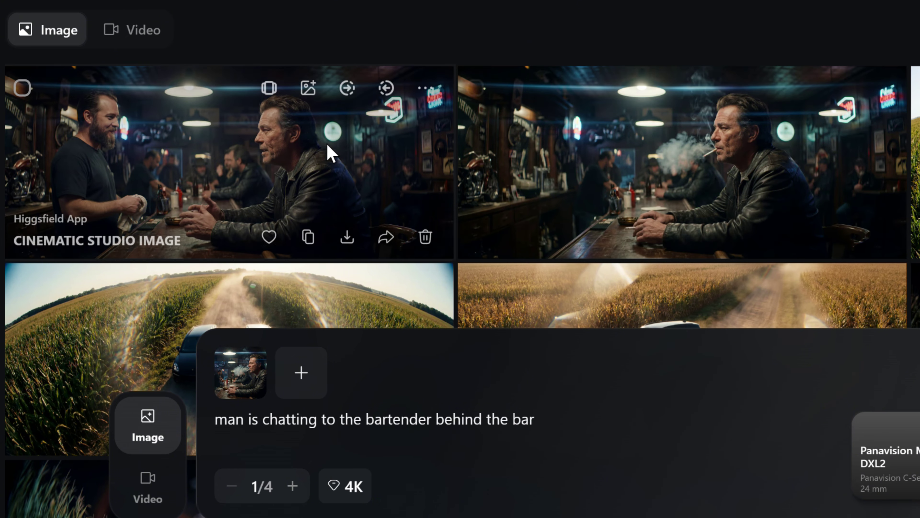
{"action": "left_click", "coordinate": [279, 97]}
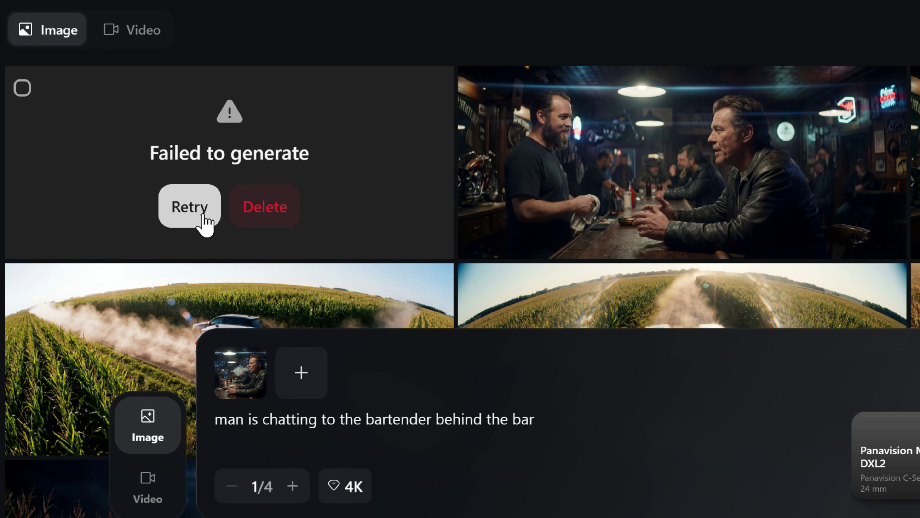
{"action": "mouse_move", "coordinate": [748, 131]}
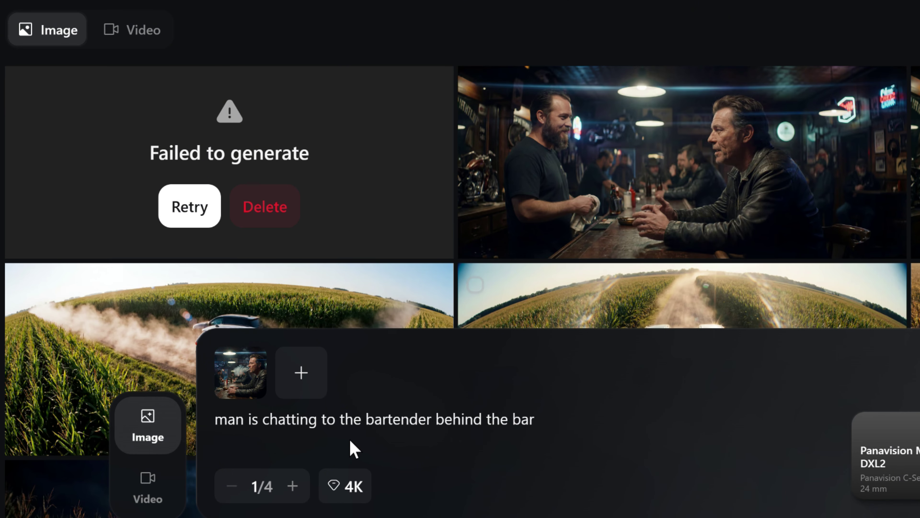
Try generating an image from "a forward looking shot of the man as if looking through the bartenders eyes" and delete the failed generation.
{"action": "left_click", "coordinate": [149, 495]}
{"action": "left_click", "coordinate": [158, 430]}
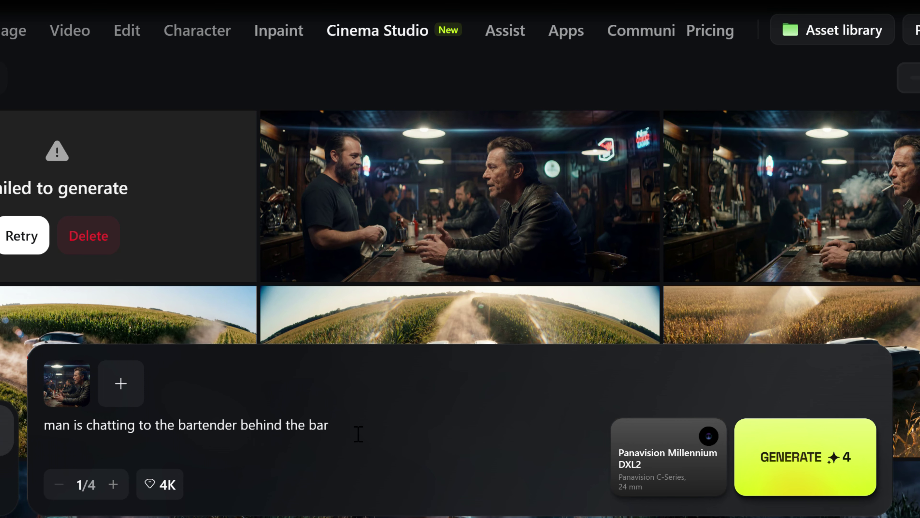
{"action": "left_click_drag", "start_coordinate": [358, 433], "coordinate": [20, 423]}
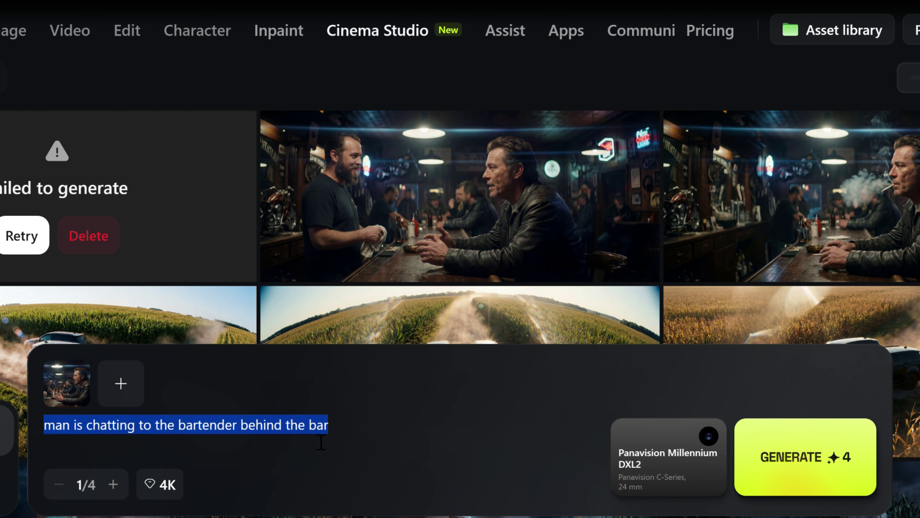
{"action": "type", "text": "a forward looking shot of the man as if"}
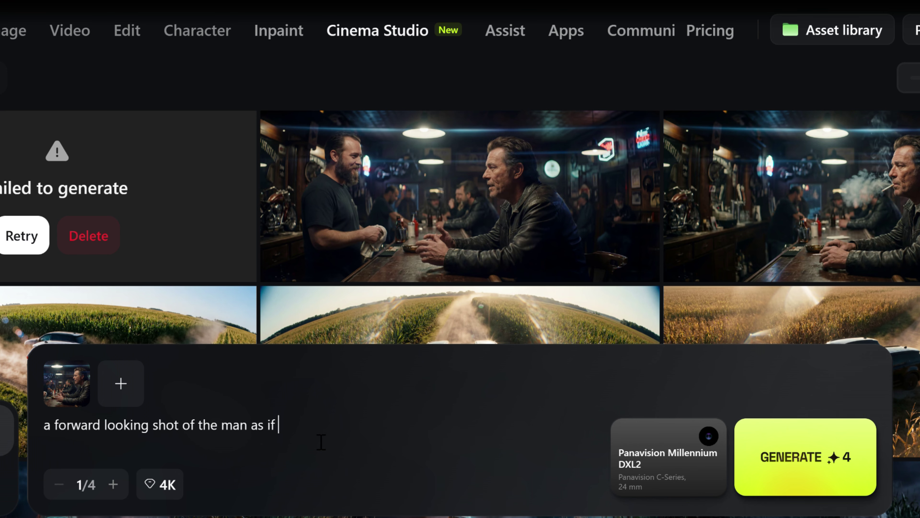
{"action": "type", "text": " looking through the bartenders eye"}
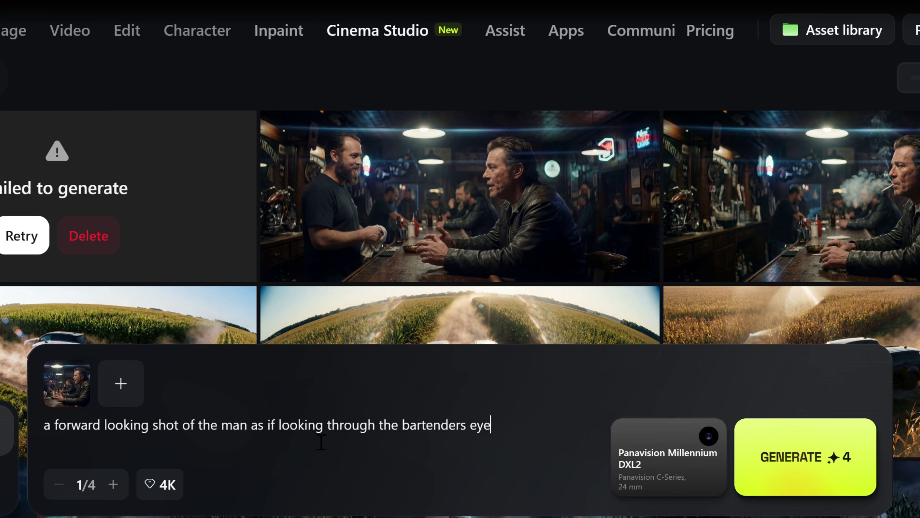
{"action": "type", "text": "s"}
{"action": "left_click", "coordinate": [804, 478]}
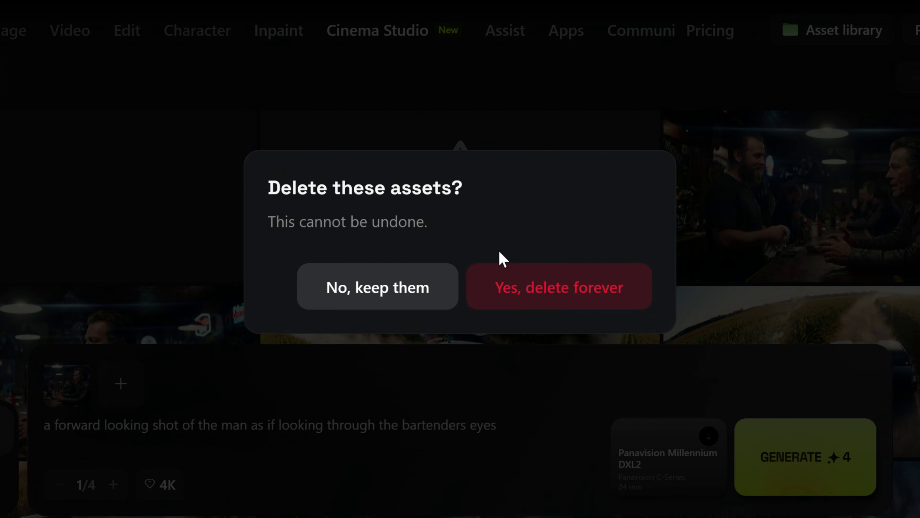
{"action": "left_click", "coordinate": [559, 286]}
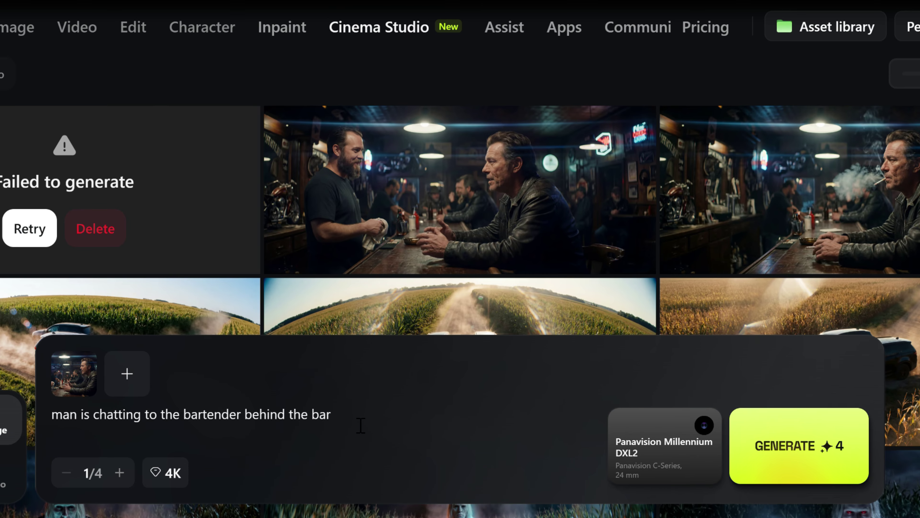
Replace the bartender chat prompt with "a forward looking shot of the man as if looking through the bartenders eyes", generate it and delete the failed image.
{"action": "left_click_drag", "start_coordinate": [360, 425], "coordinate": [27, 408]}
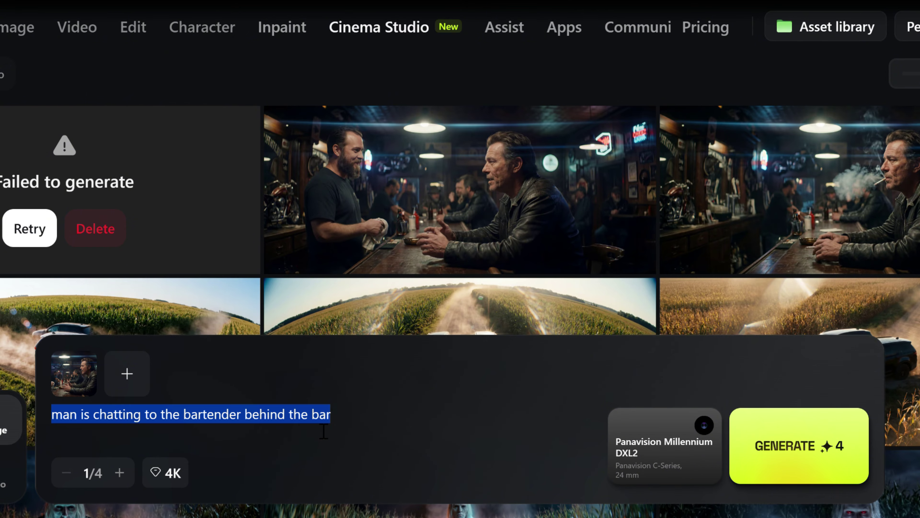
{"action": "type", "text": "a forward looking shot of the"}
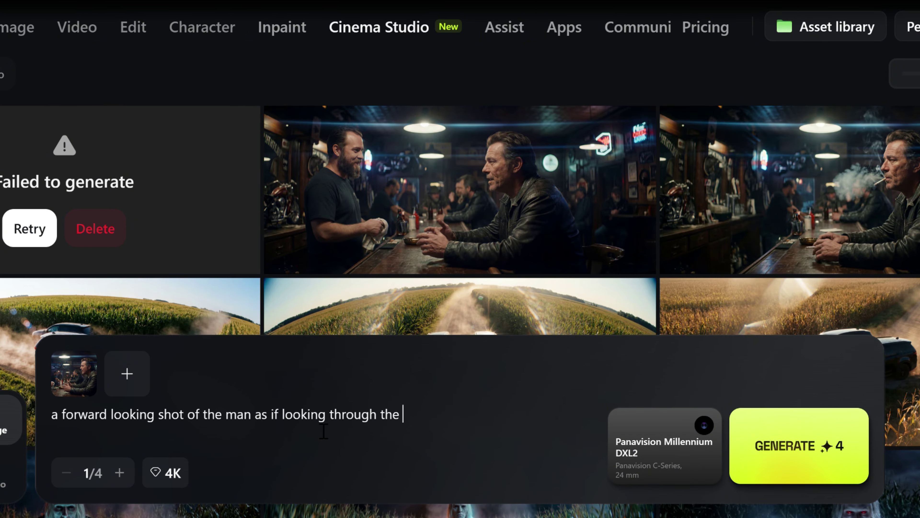
{"action": "left_click", "coordinate": [796, 460]}
{"action": "left_click", "coordinate": [489, 228]}
{"action": "left_click", "coordinate": [520, 277]}
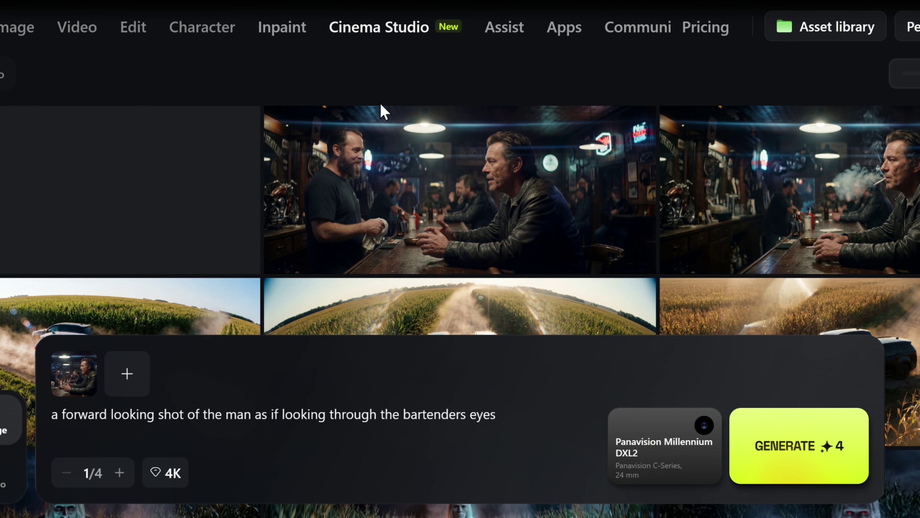
Use the image of the man chatting with the bartender as the video's start frame and replace the Zoom Out movement with Orbit around.
{"action": "mouse_move", "coordinate": [571, 260]}
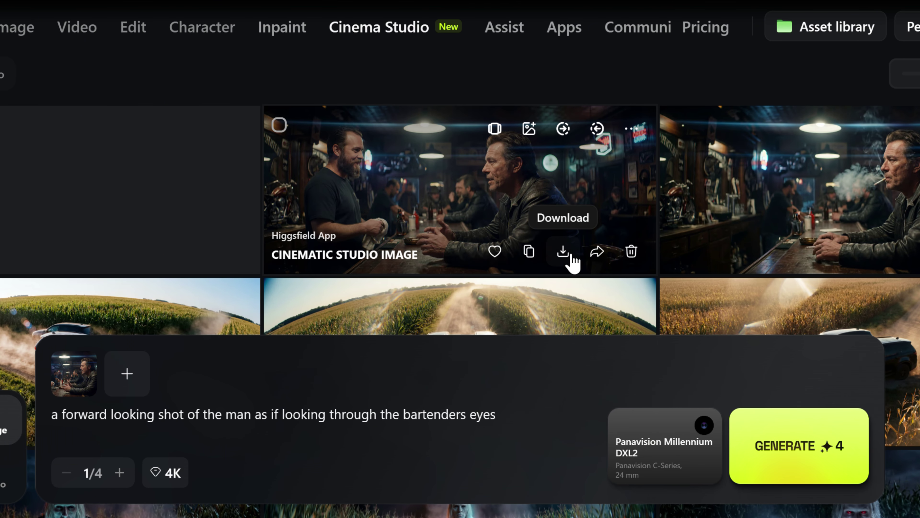
{"action": "left_click", "coordinate": [564, 130]}
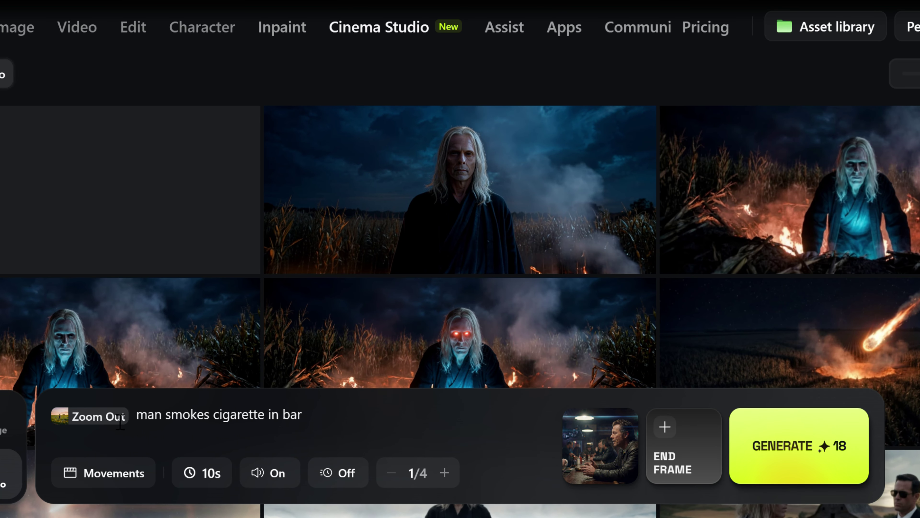
{"action": "left_click", "coordinate": [60, 416]}
{"action": "left_click", "coordinate": [105, 472]}
{"action": "scroll", "coordinate": [350, 319], "scroll_direction": "down", "scroll_amount": 4}
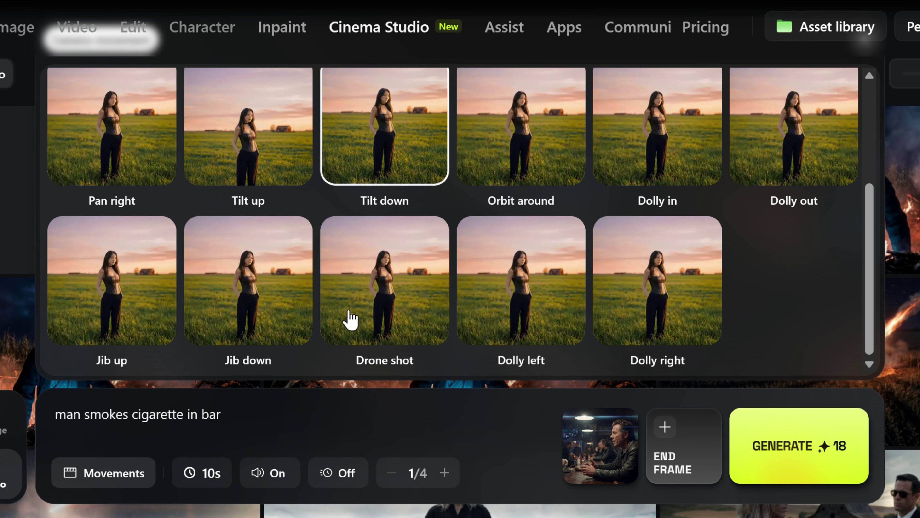
{"action": "scroll", "coordinate": [350, 319], "scroll_direction": "up", "scroll_amount": 2}
{"action": "left_click", "coordinate": [528, 223]}
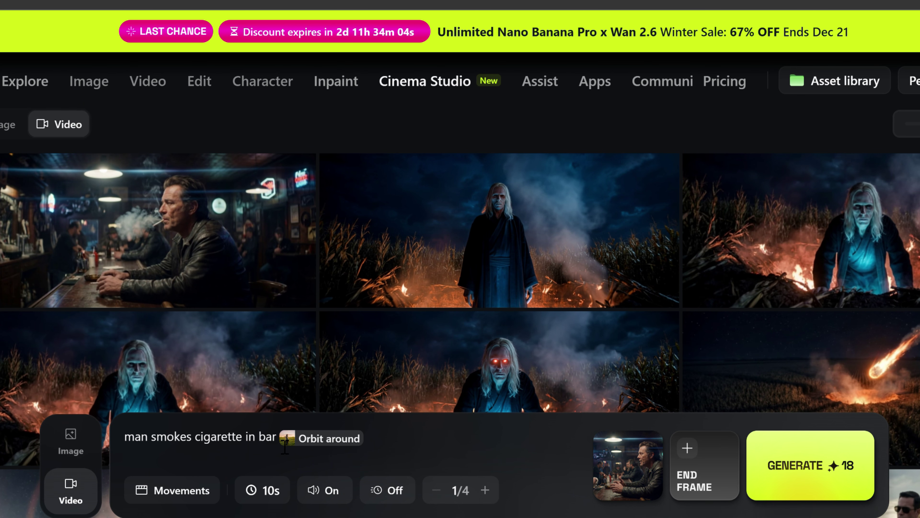
Change the prompt to "man talks to bartender in bar" with voiceover "how much for a whiskey" says the man in leather jacket, and generate the video.
{"action": "left_click_drag", "start_coordinate": [242, 437], "coordinate": [168, 444]}
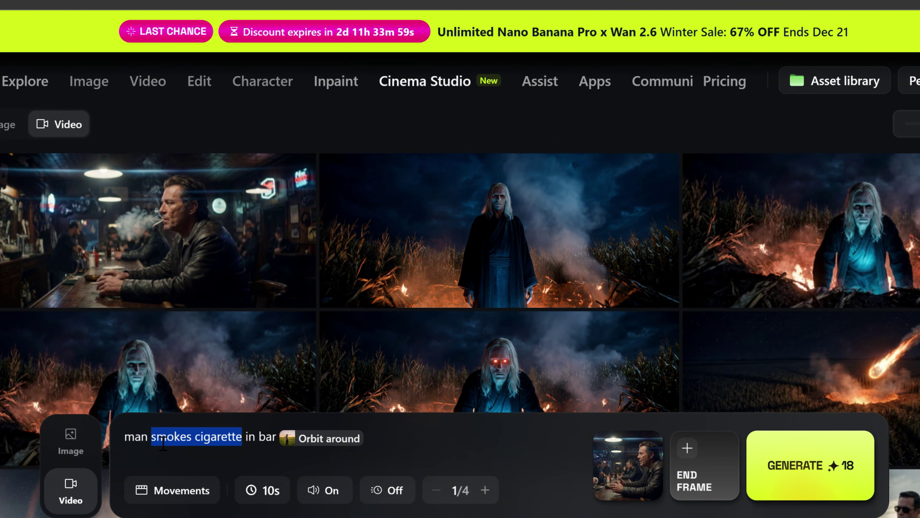
{"action": "type", "text": "talks to bartender"}
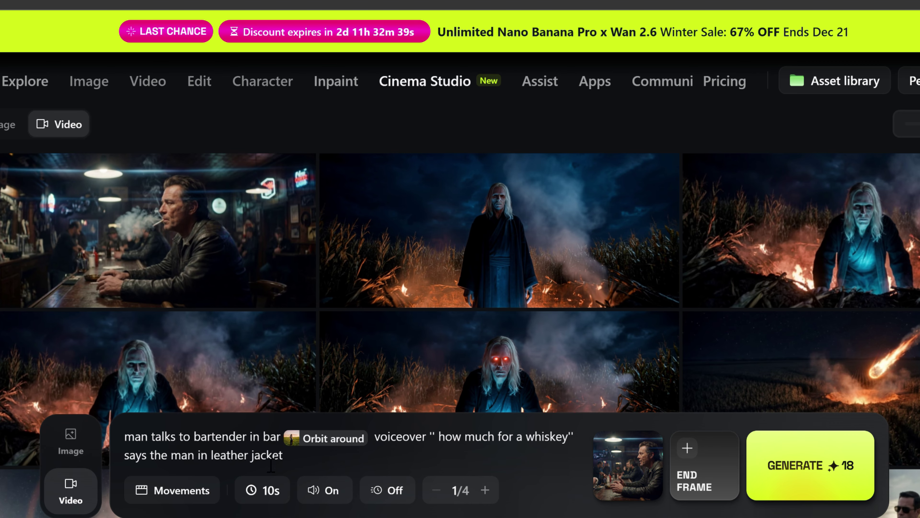
{"action": "left_click", "coordinate": [772, 469]}
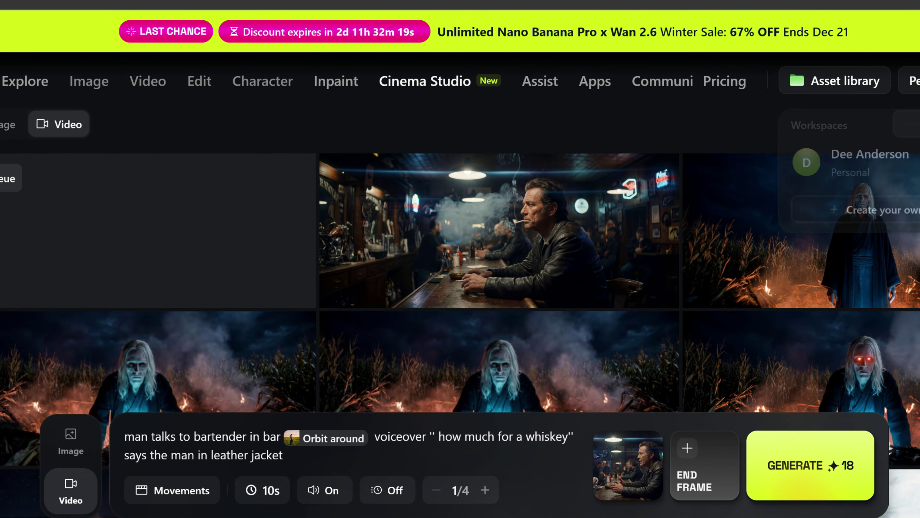
Open the generated video of the man smoking in the bar and watch it play.
{"action": "left_click", "coordinate": [334, 304]}
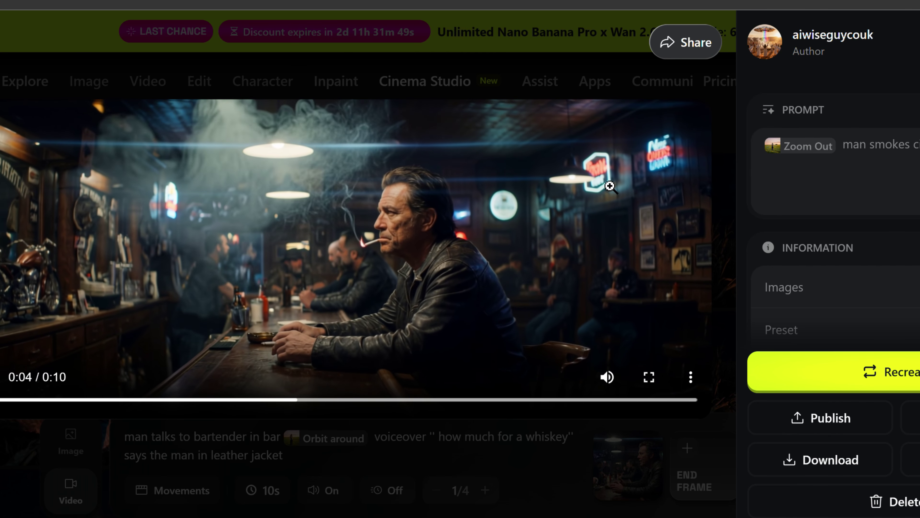
{"action": "left_click", "coordinate": [649, 221]}
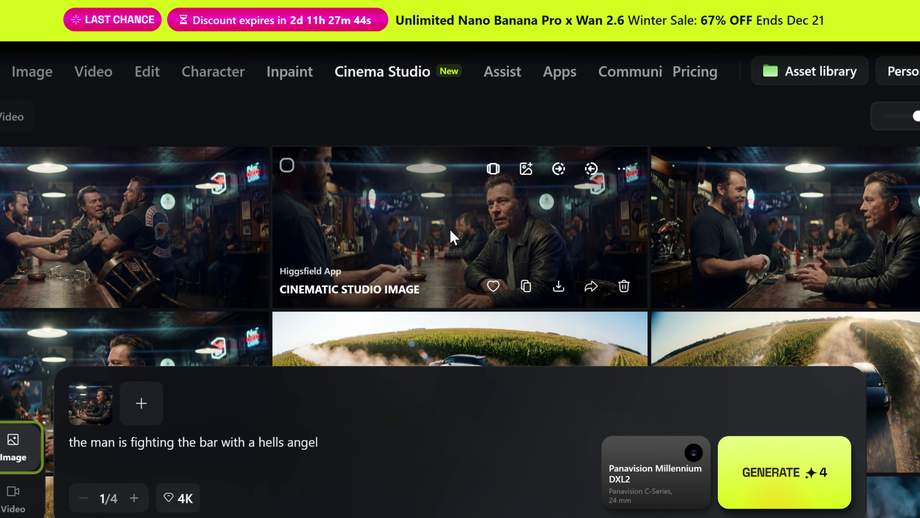
Use the image seen past the bartender toward the man as the start frame and replace the Orbit around movement with Zoom in.
{"action": "left_click", "coordinate": [558, 169]}
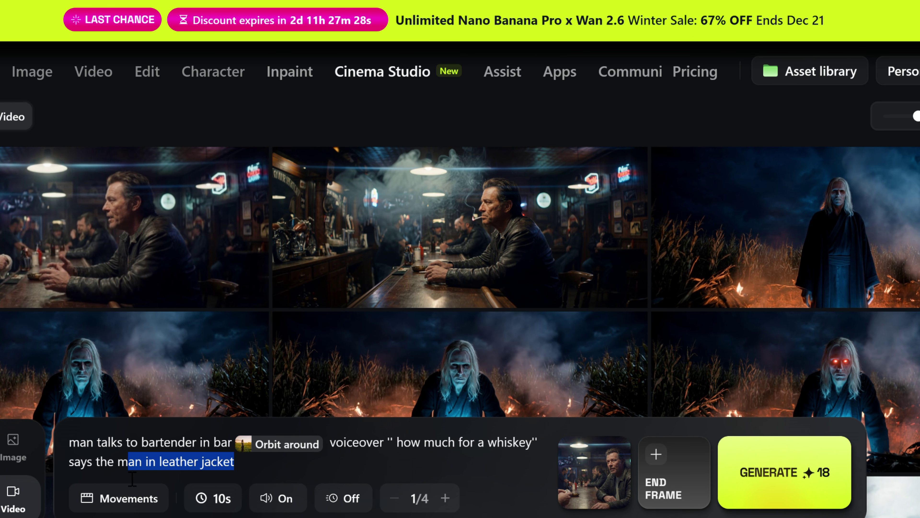
{"action": "left_click_drag", "start_coordinate": [132, 478], "coordinate": [23, 471]}
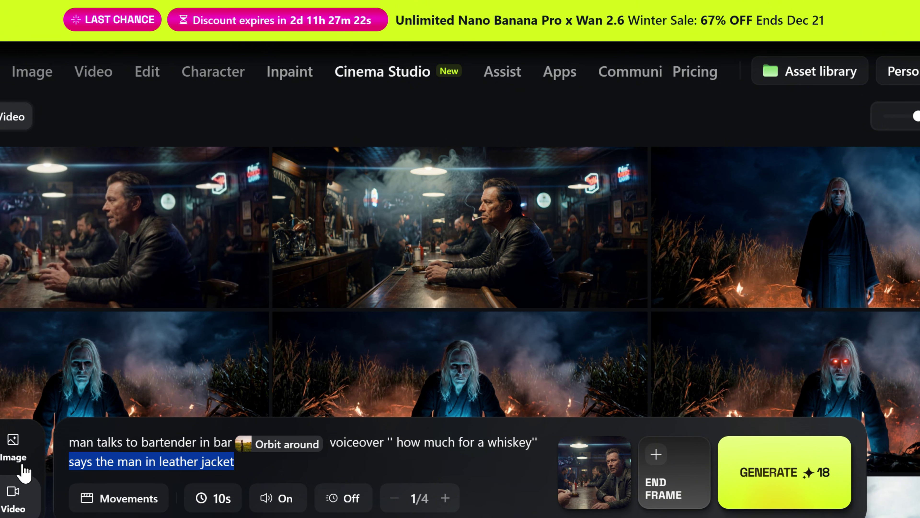
{"action": "left_click", "coordinate": [308, 461]}
{"action": "key", "text": "BackSpace"}
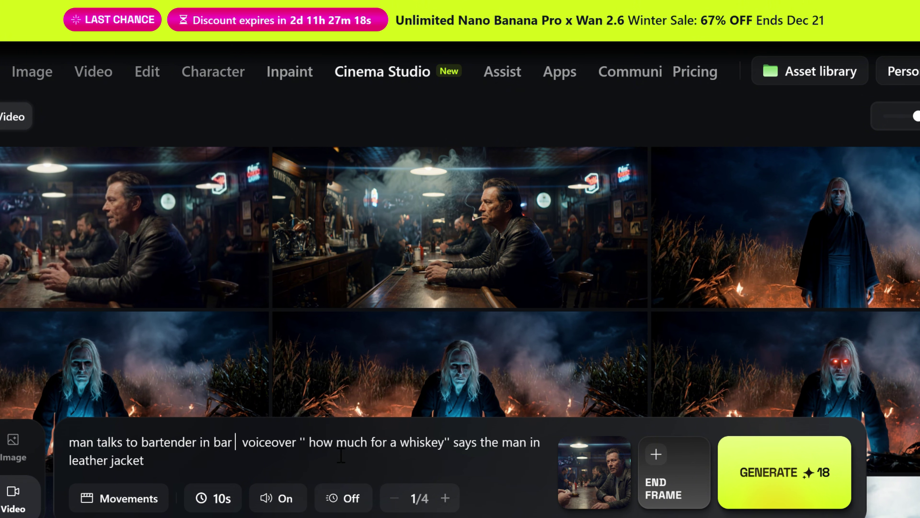
{"action": "left_click", "coordinate": [127, 504]}
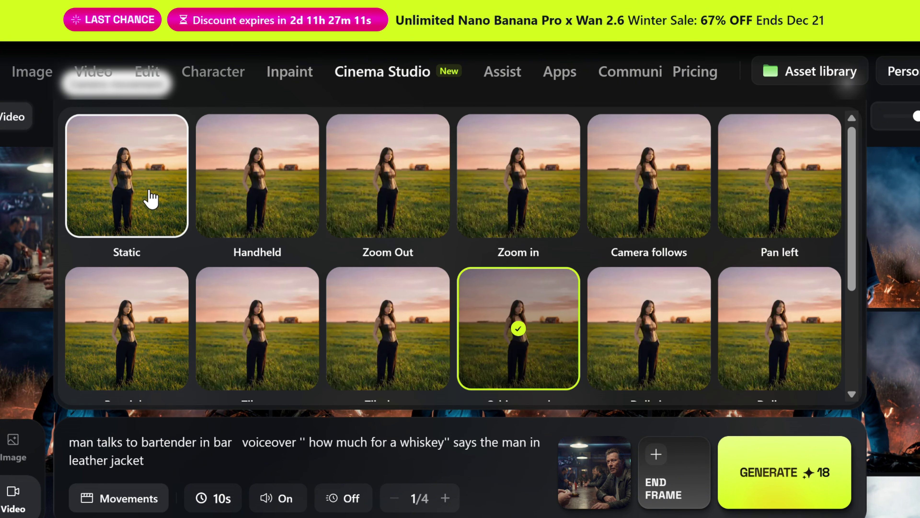
{"action": "left_click", "coordinate": [521, 192]}
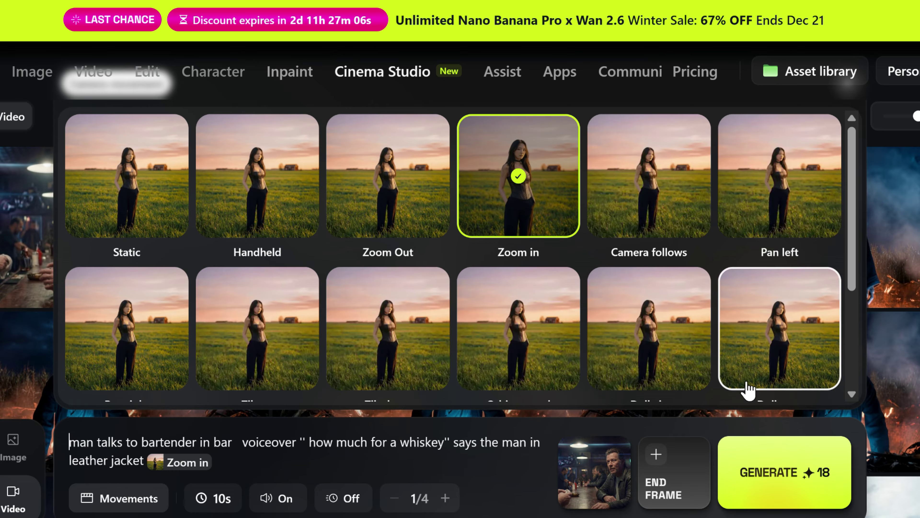
{"action": "left_click", "coordinate": [76, 37]}
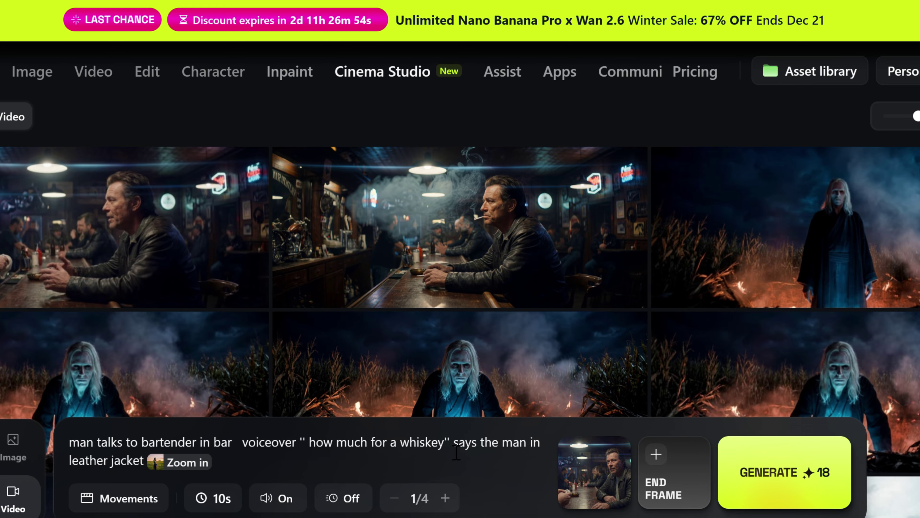
Replace the voiceover line with "that's to much you asshole" and generate the Zoom in video.
{"action": "left_click_drag", "start_coordinate": [444, 444], "coordinate": [338, 452]}
{"action": "type", "text": "thas"}
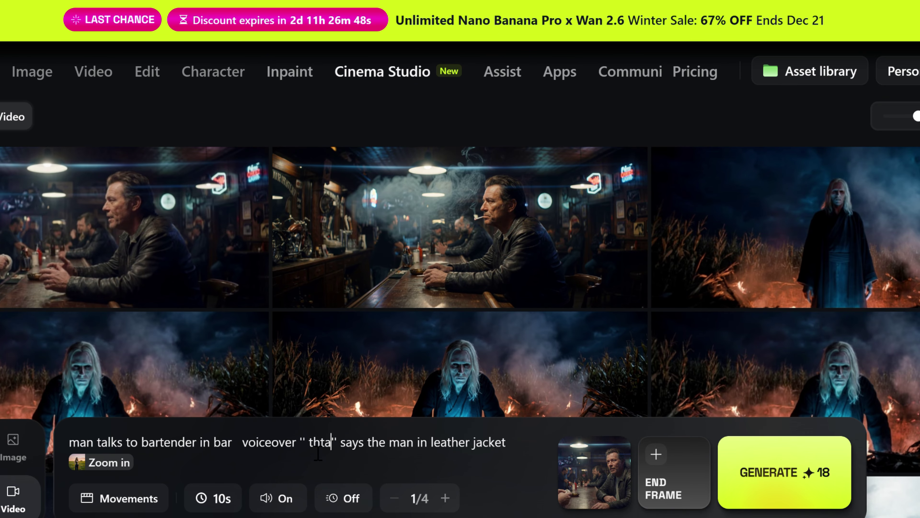
{"action": "key", "text": "BackSpace"}
{"action": "key", "text": "BackSpace"}
{"action": "type", "text": "ats to mu"}
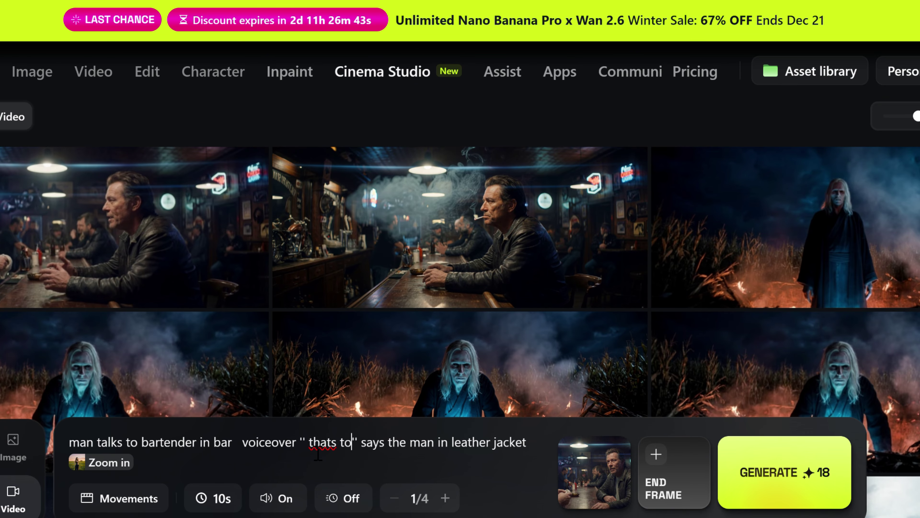
{"action": "type", "text": "ch"}
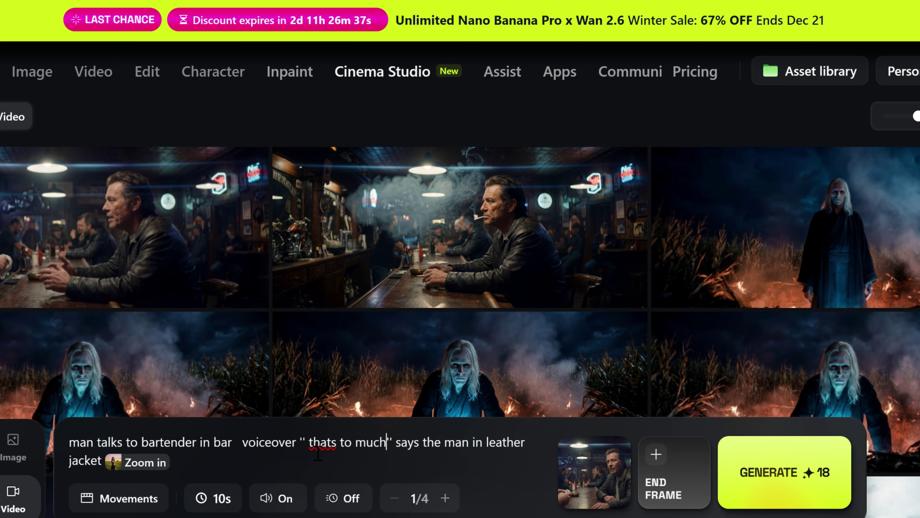
{"action": "type", "text": " you"}
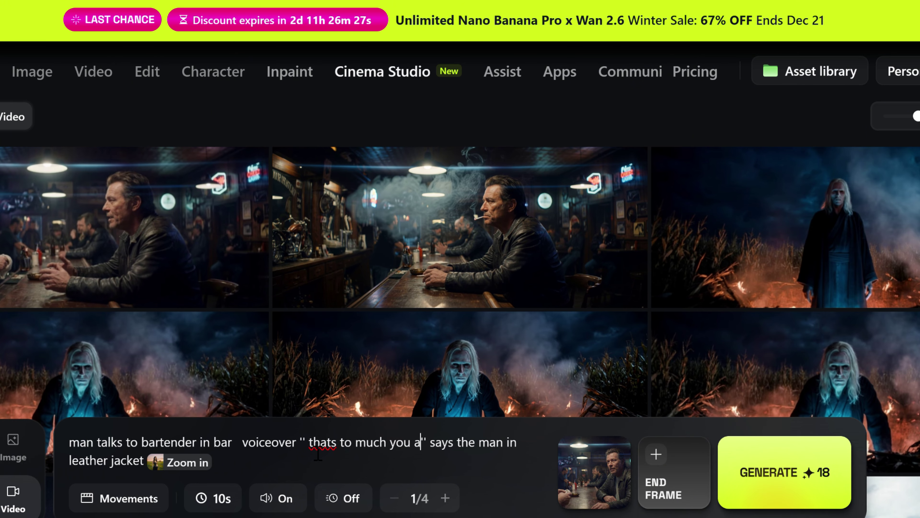
{"action": "type", "text": " asshole"}
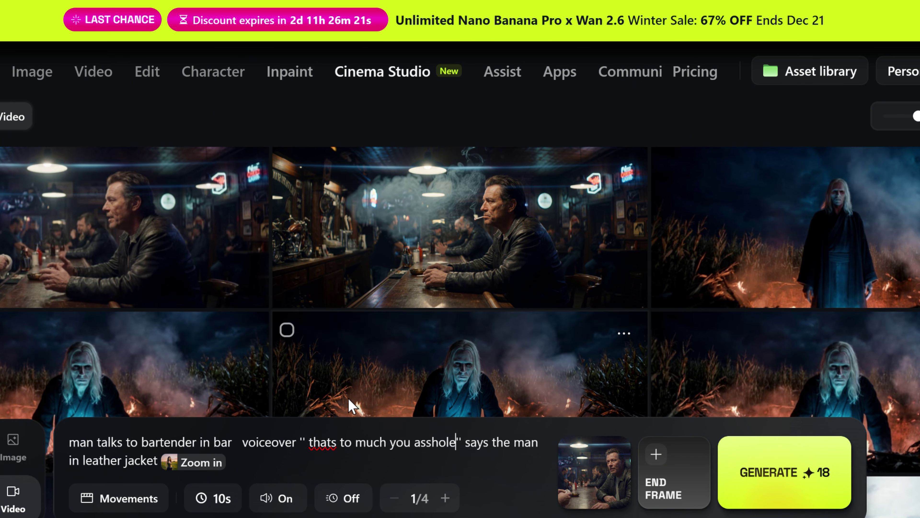
{"action": "left_click", "coordinate": [781, 477]}
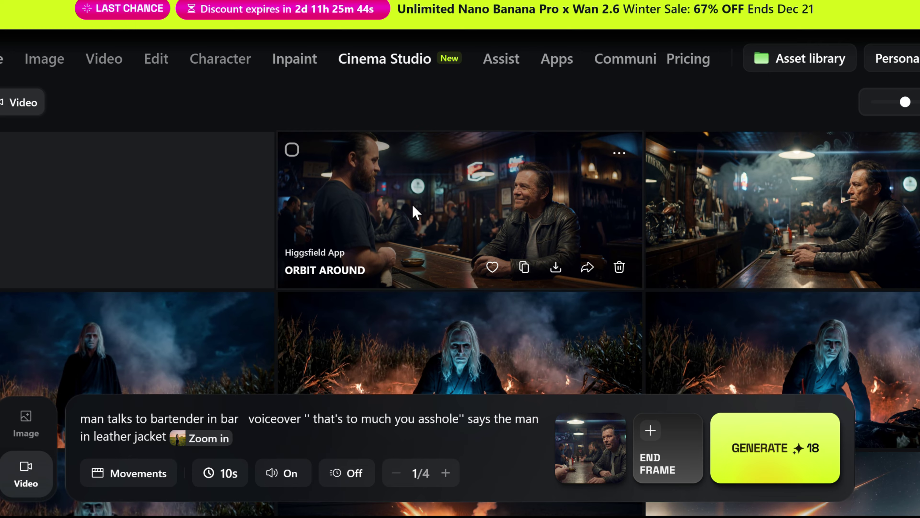
Open the generated Orbit around video of the man talking to the bartender, watch it play, and close it.
{"action": "left_click", "coordinate": [415, 203]}
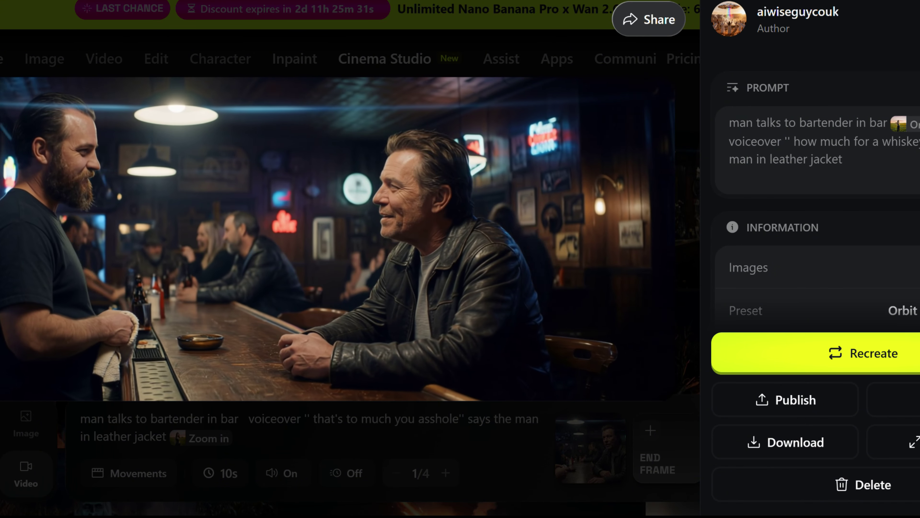
{"action": "key", "text": "Escape"}
{"action": "mouse_move", "coordinate": [604, 214]}
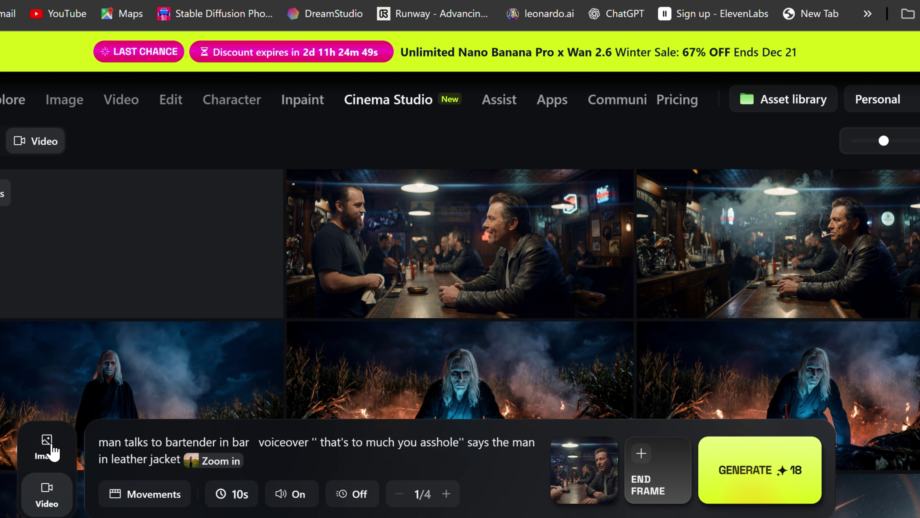
Use the generated image of the man fighting in the bar as the video's start frame.
{"action": "left_click", "coordinate": [48, 445]}
{"action": "mouse_move", "coordinate": [87, 254]}
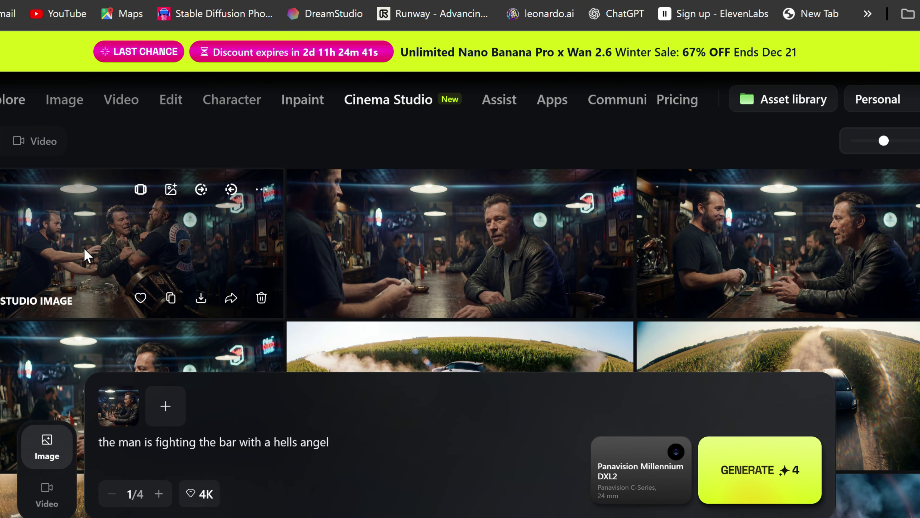
{"action": "left_click", "coordinate": [201, 190]}
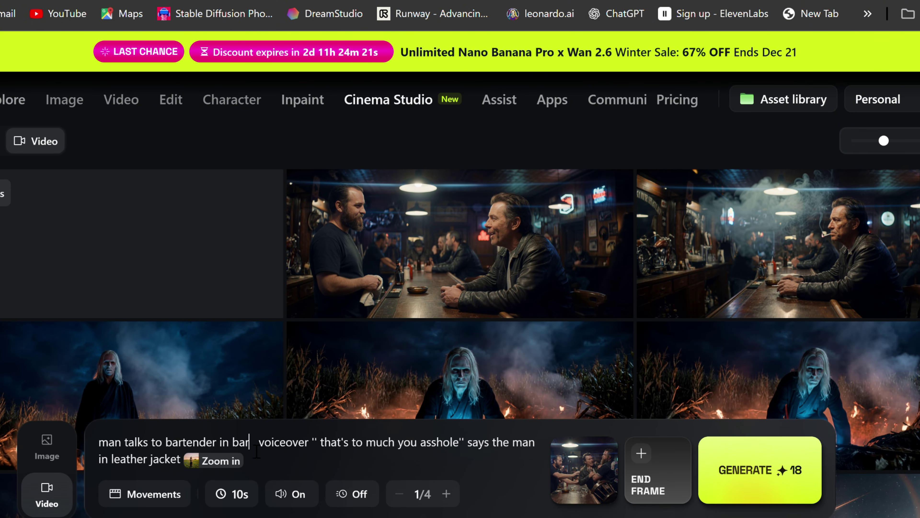
Change the scene description before the voiceover to "man in leather jacket fights with a hells angel .".
{"action": "left_click_drag", "start_coordinate": [256, 451], "coordinate": [125, 447]}
{"action": "type", "text": "in leather jacket"}
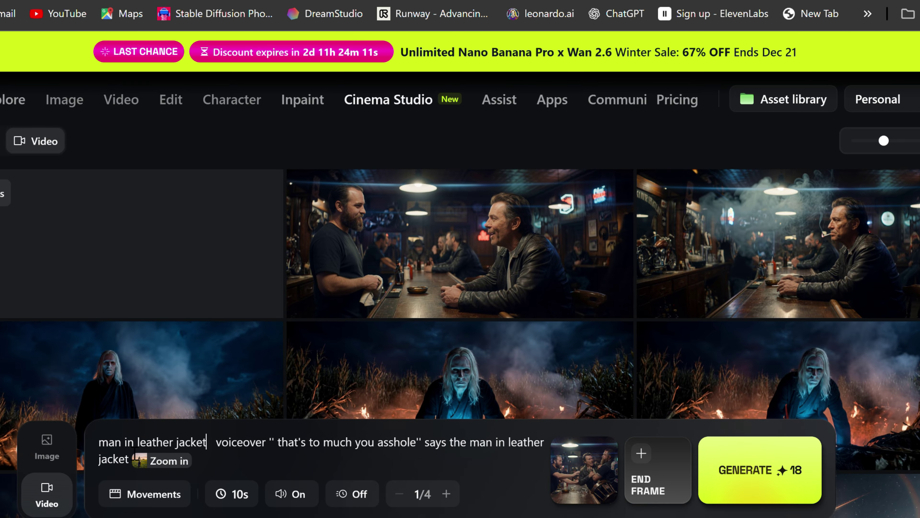
{"action": "type", "text": " fights with a hells ange"}
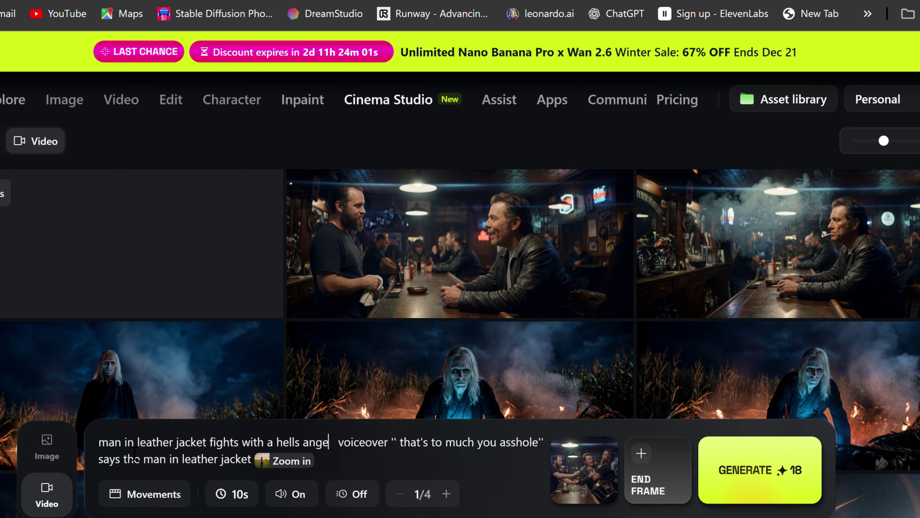
{"action": "type", "text": "l voiceover \" that's to much you asshole"}
{"action": "key", "text": "BackSpace"}
{"action": "key", "text": "BackSpace"}
{"action": "key", "text": "BackSpace"}
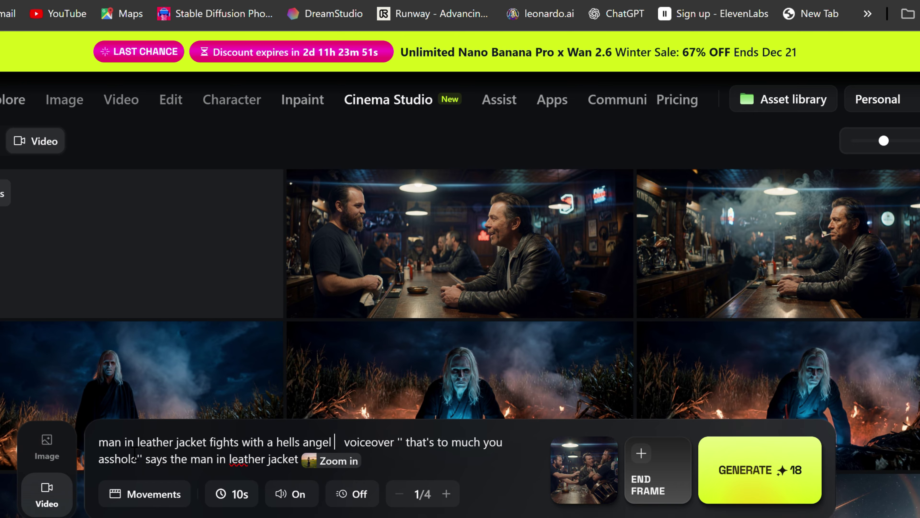
{"action": "type", "text": "."}
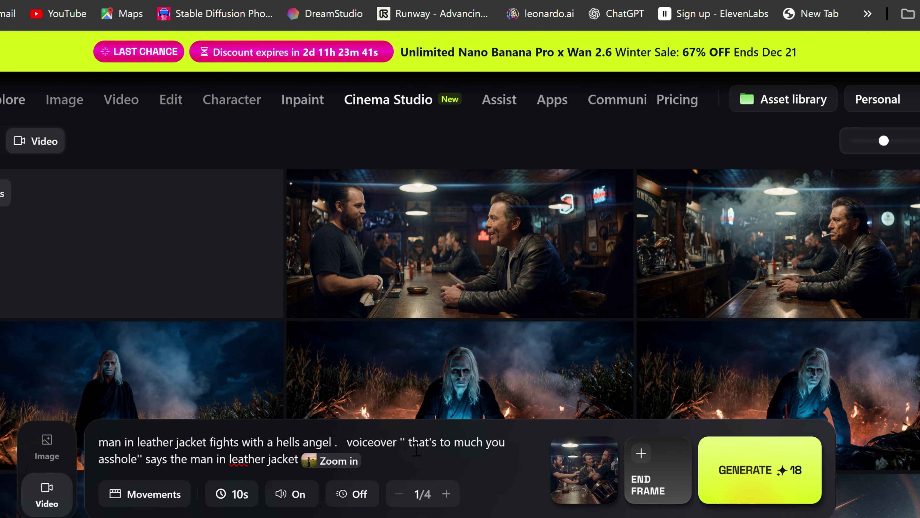
Change the voiceover to "your in the wrong bar buddy" says the hells angel, and generate the fight video.
{"action": "left_click_drag", "start_coordinate": [442, 452], "coordinate": [142, 472]}
{"action": "type", "text": "your in the"}
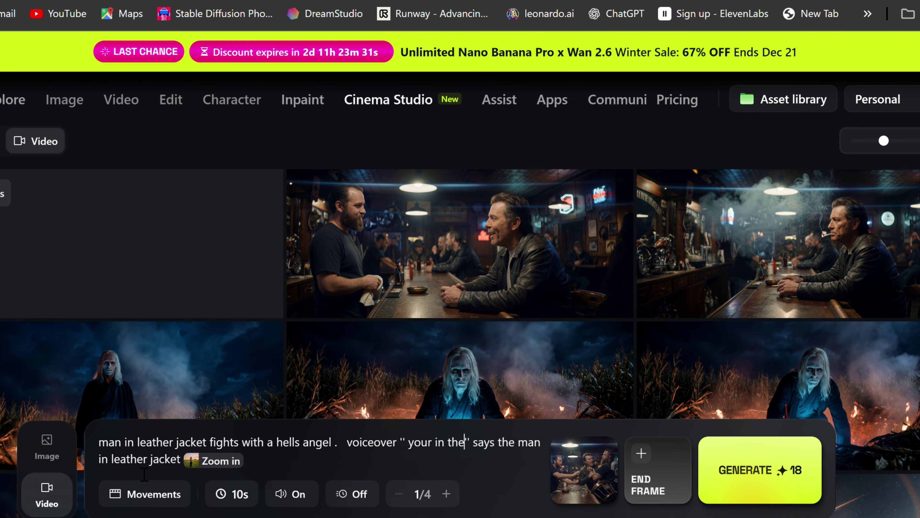
{"action": "type", "text": "r"}
{"action": "type", "text": "rong bar buddy"}
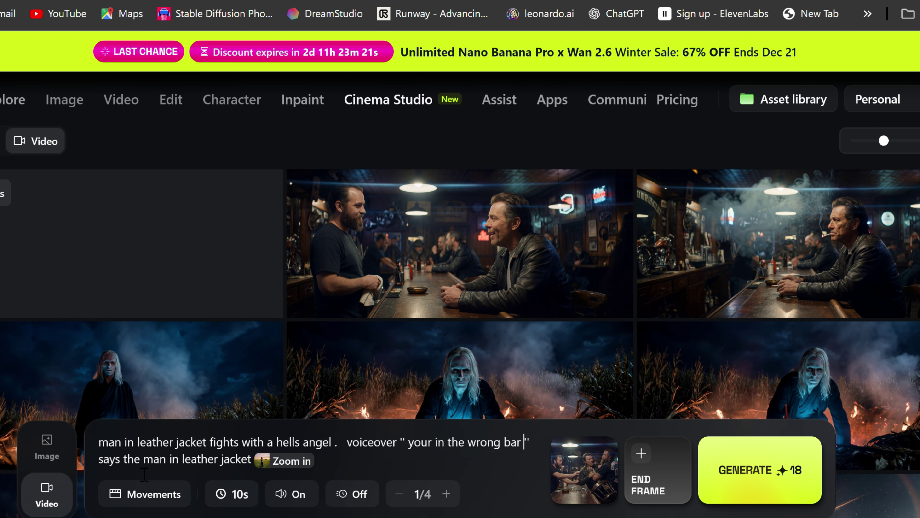
{"action": "left_click_drag", "start_coordinate": [144, 458], "coordinate": [281, 460]}
{"action": "type", "text": "says the hells angel"}
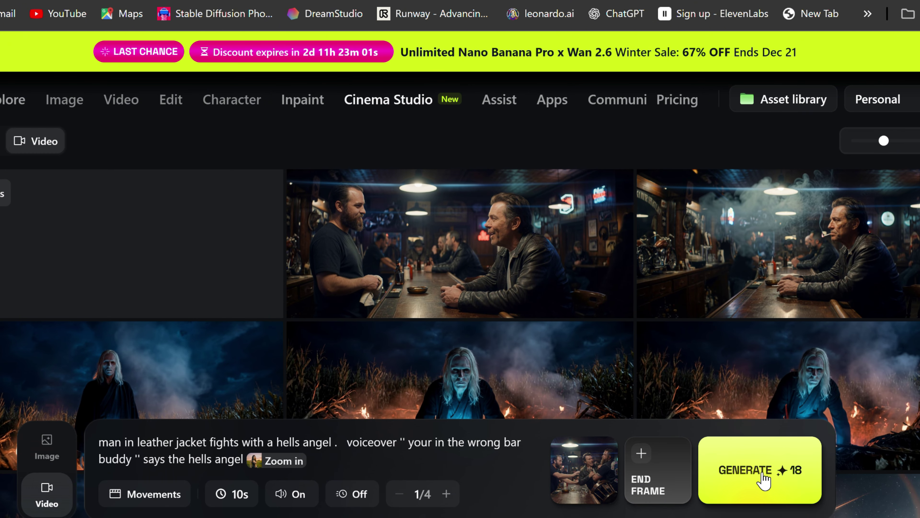
{"action": "left_click", "coordinate": [765, 480]}
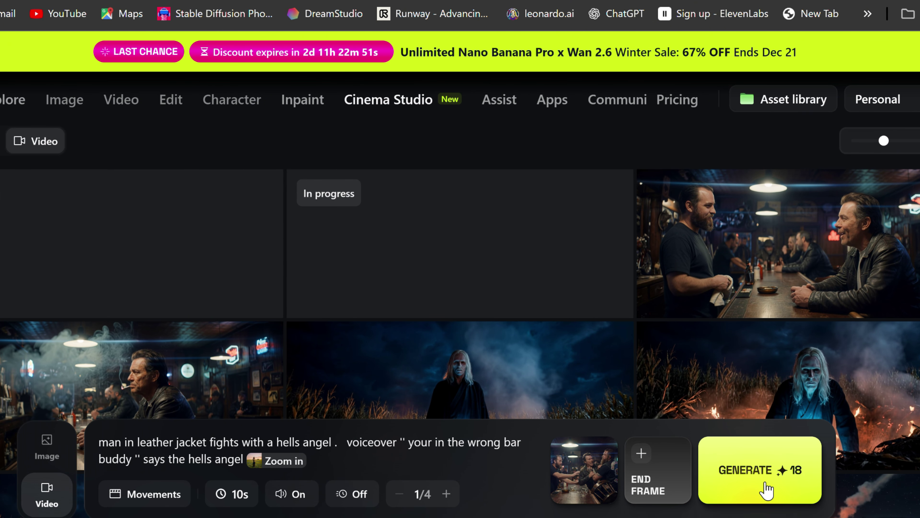